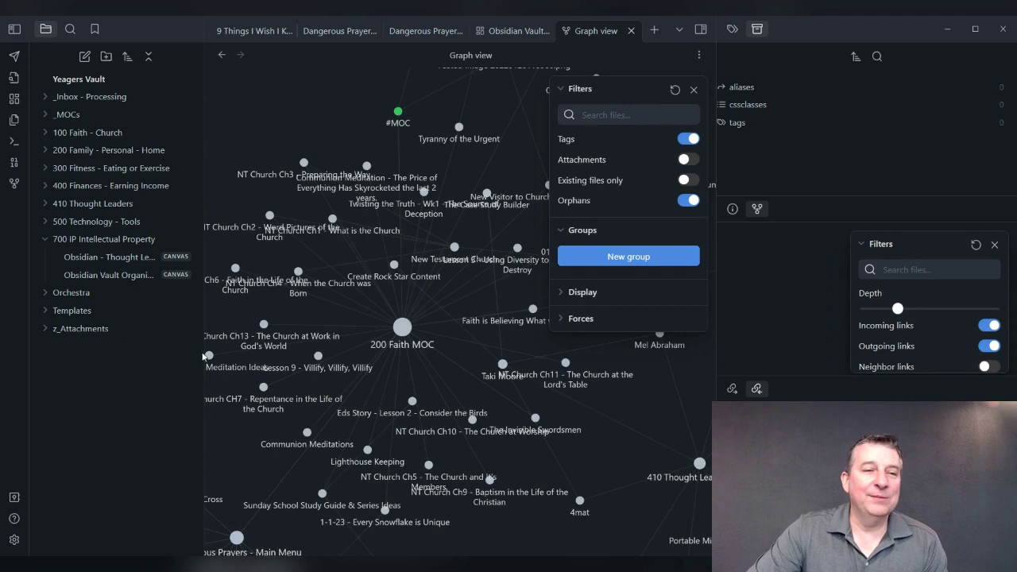
# Step: From Settings, browse the community themes catalogue, scrolling through the list of dark themes
pyautogui.click(15, 541)
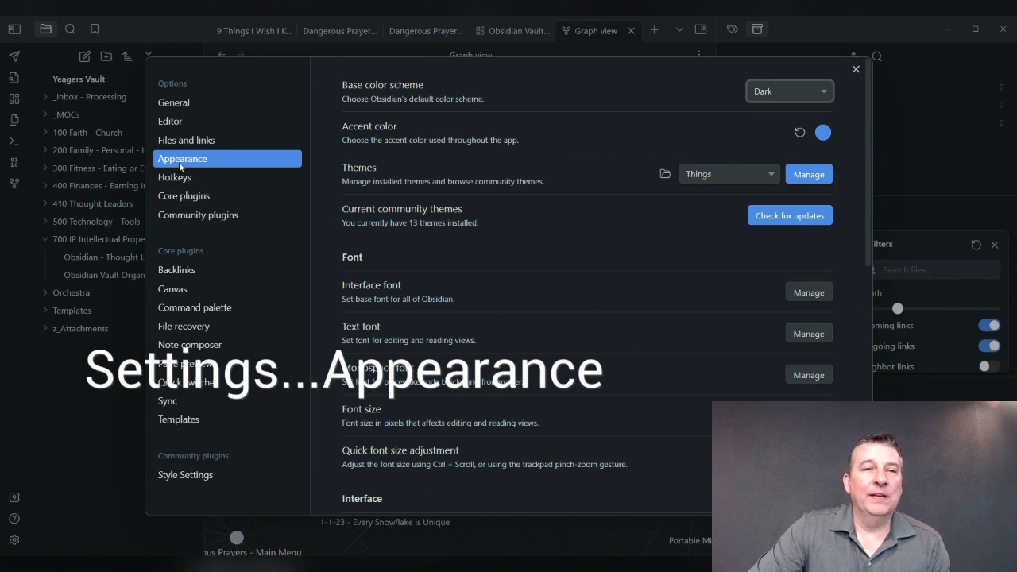
pyautogui.click(808, 176)
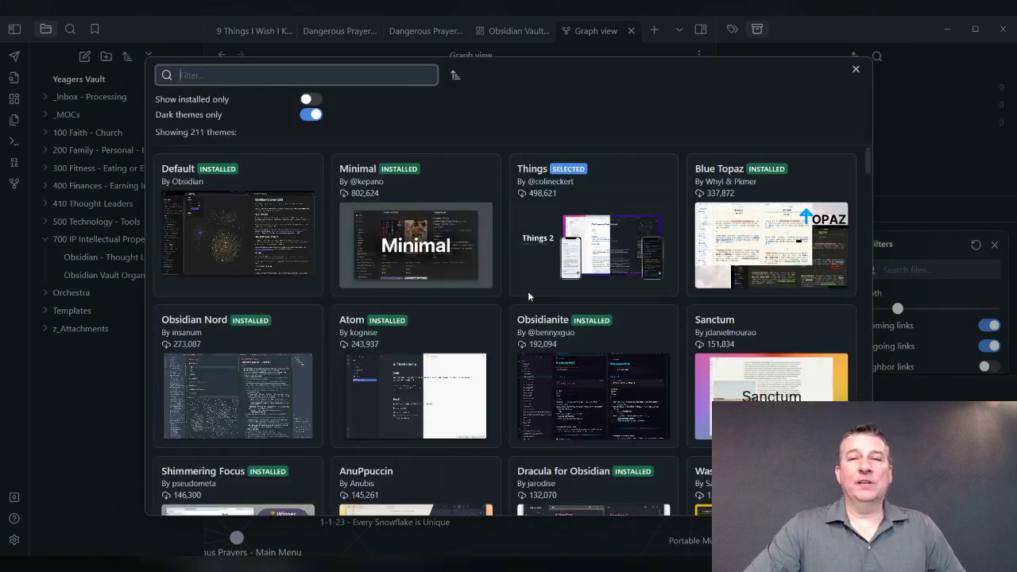
pyautogui.scroll(-5, 560, 305)
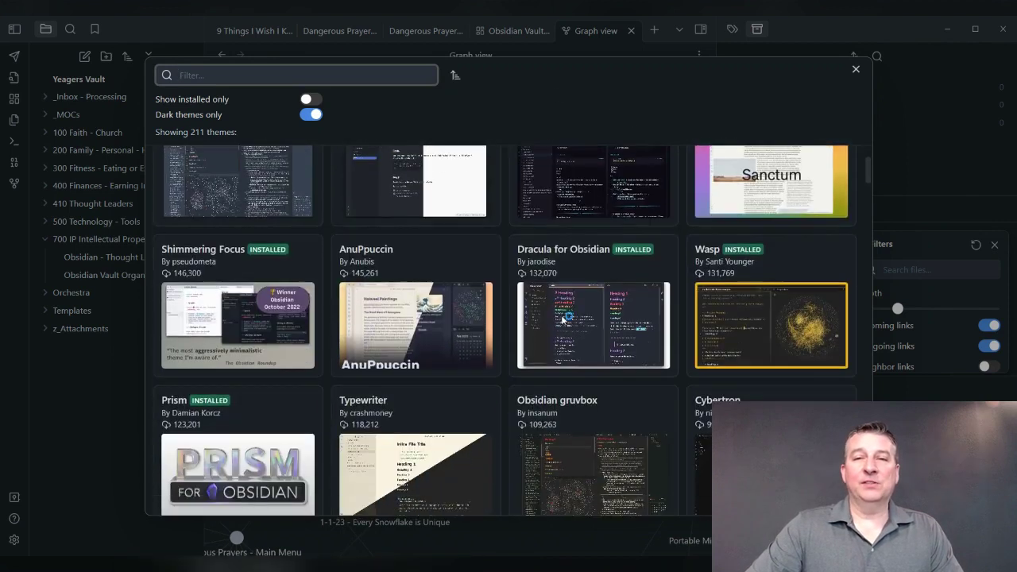
pyautogui.scroll(5, 572, 334)
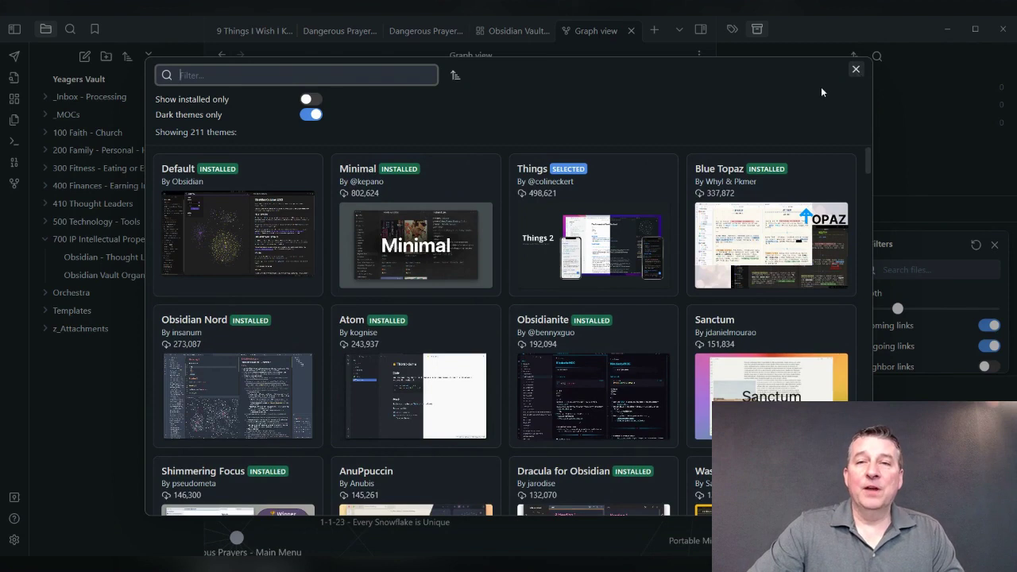
# Step: Apply the installed Prism theme with a Light base colour scheme, then close Settings
pyautogui.click(854, 70)
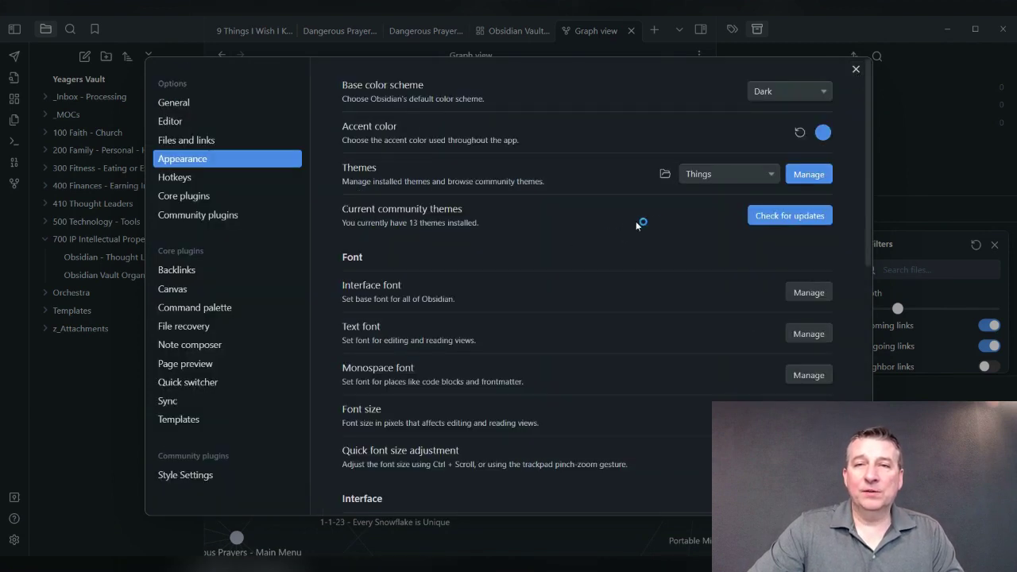
pyautogui.click(706, 175)
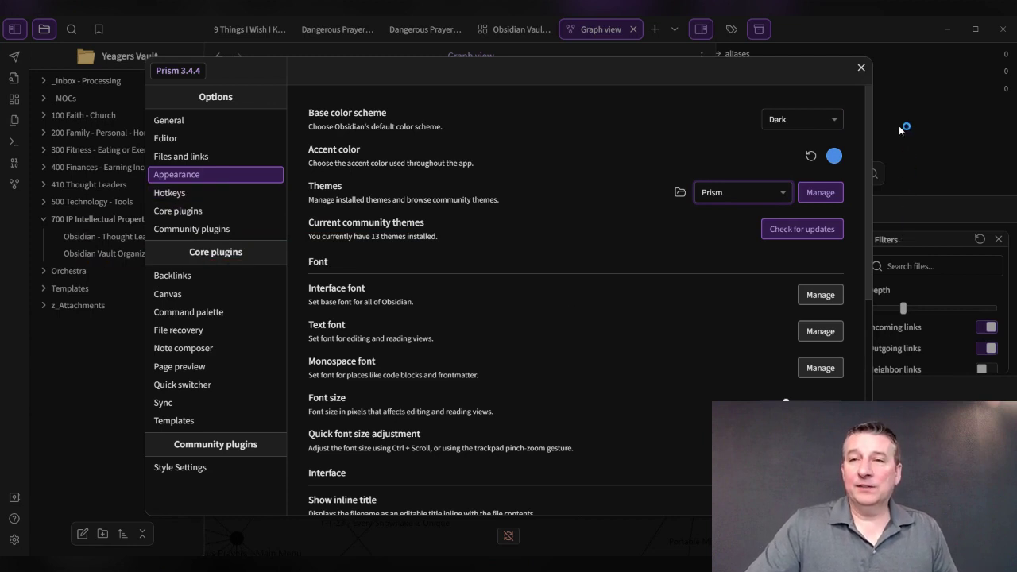
pyautogui.click(791, 123)
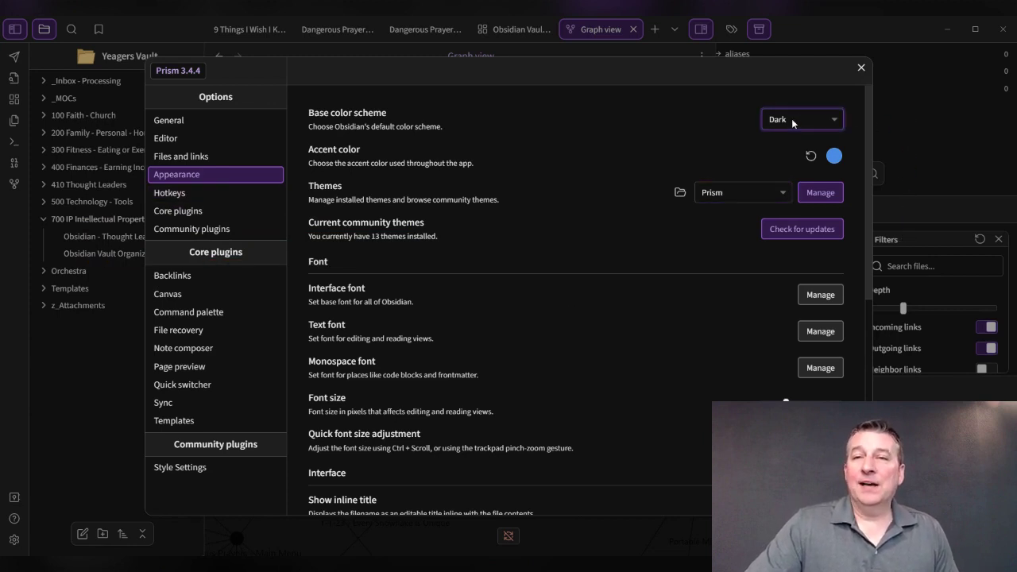
pyautogui.click(784, 146)
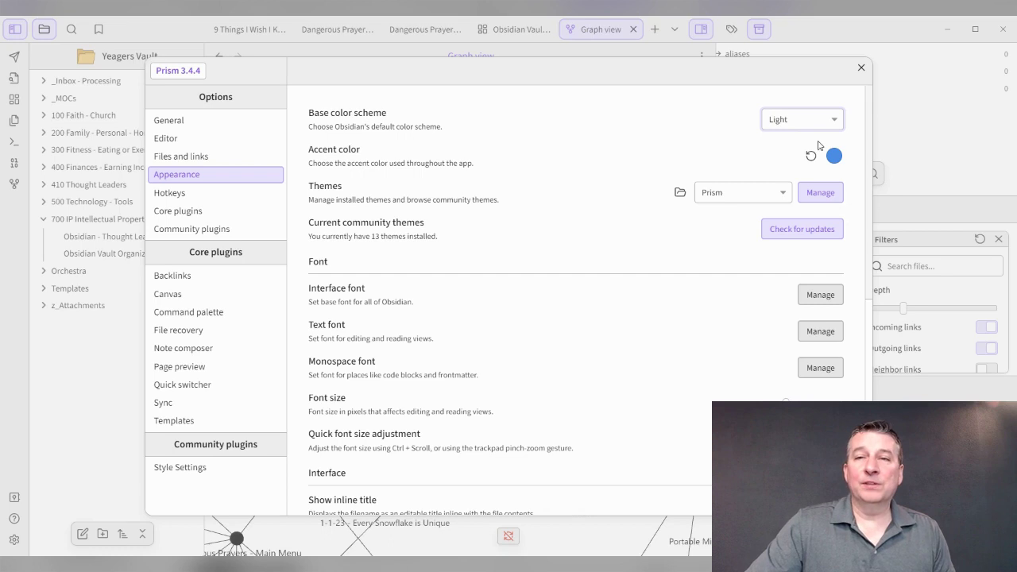
pyautogui.click(914, 133)
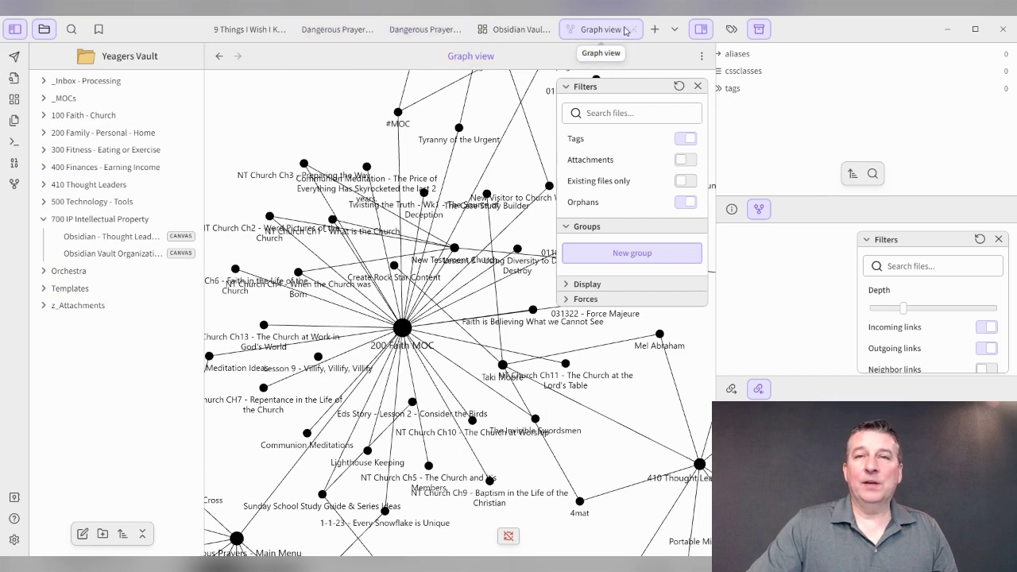
pyautogui.click(527, 34)
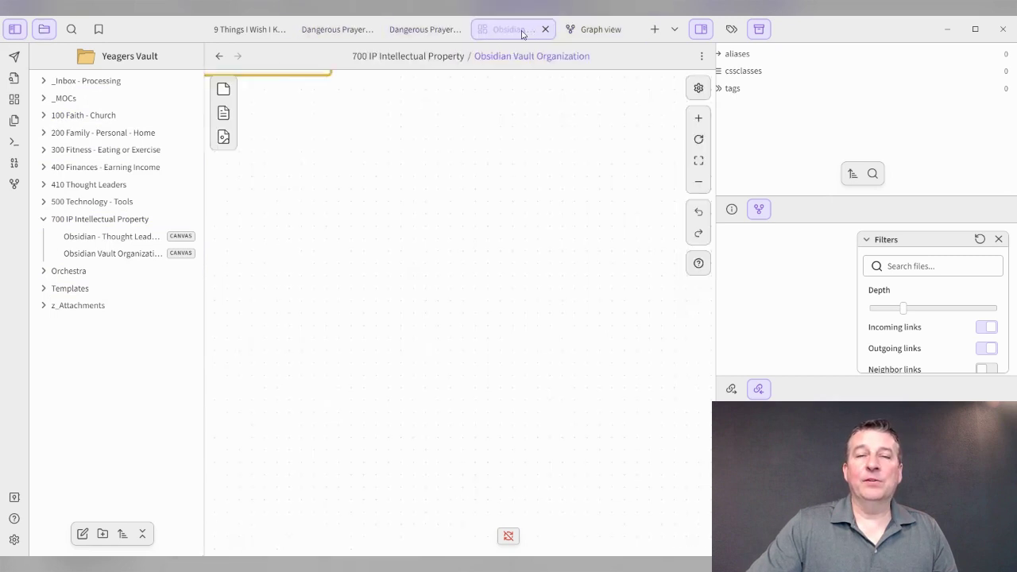
pyautogui.click(417, 30)
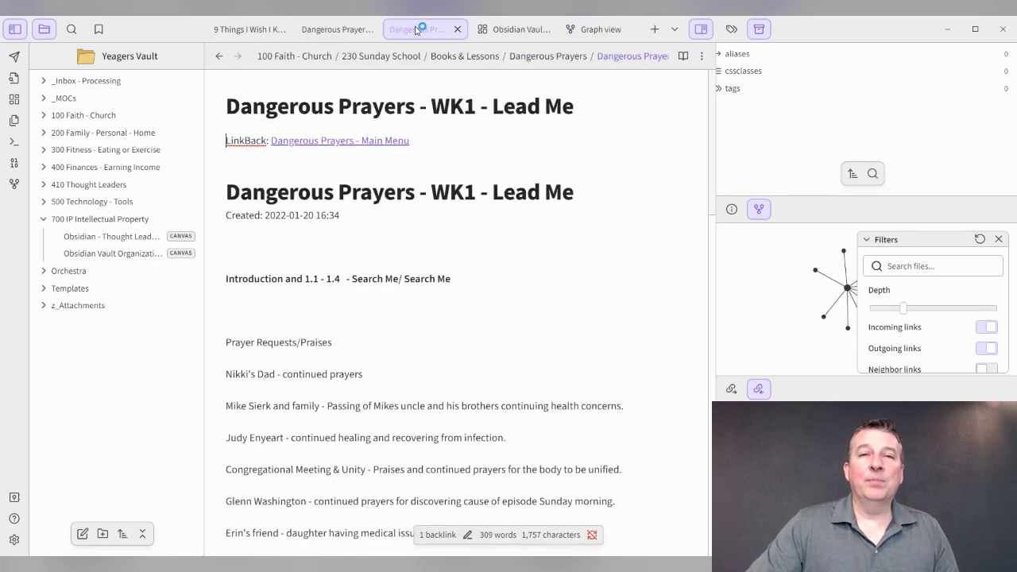
pyautogui.click(596, 32)
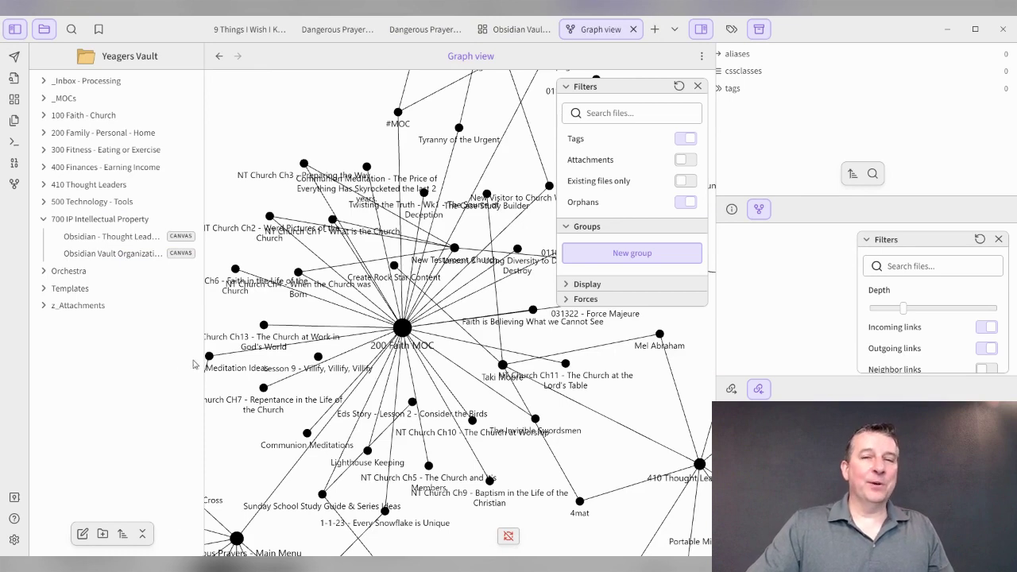
# Step: Choose ITS Theme in Appearance settings and close Settings to show its red accents
pyautogui.click(14, 540)
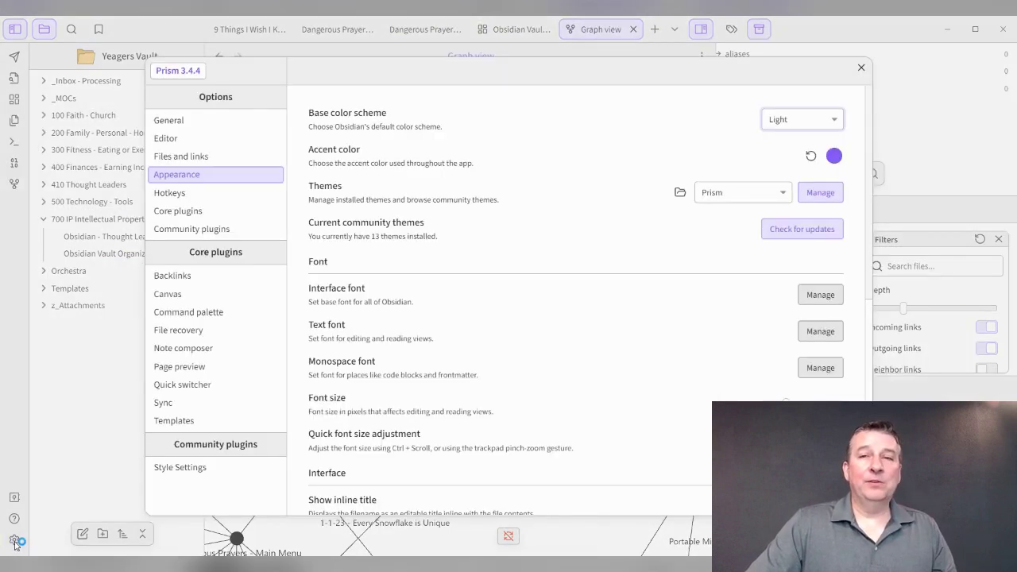
pyautogui.click(739, 195)
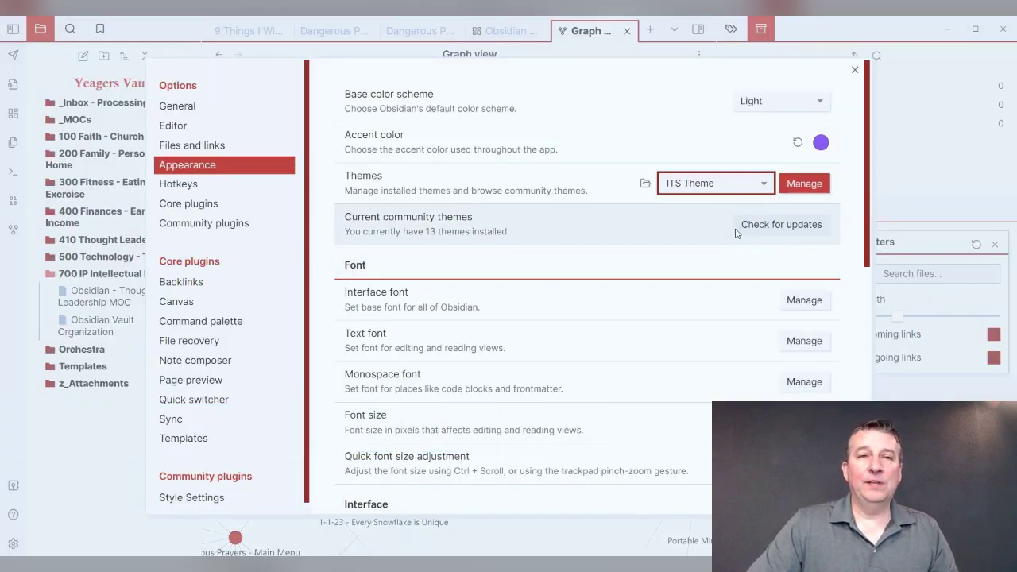
pyautogui.click(892, 146)
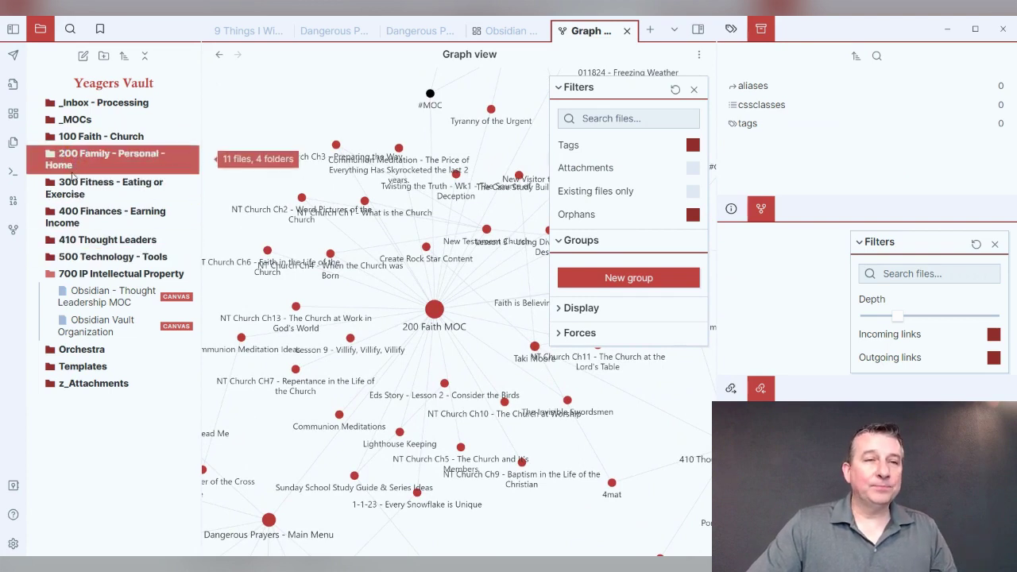
# Step: Toggle the 100 Faith - Church folder and cycle through the open tabs, ending on '9 Things I Wish I Knew'
pyautogui.click(81, 140)
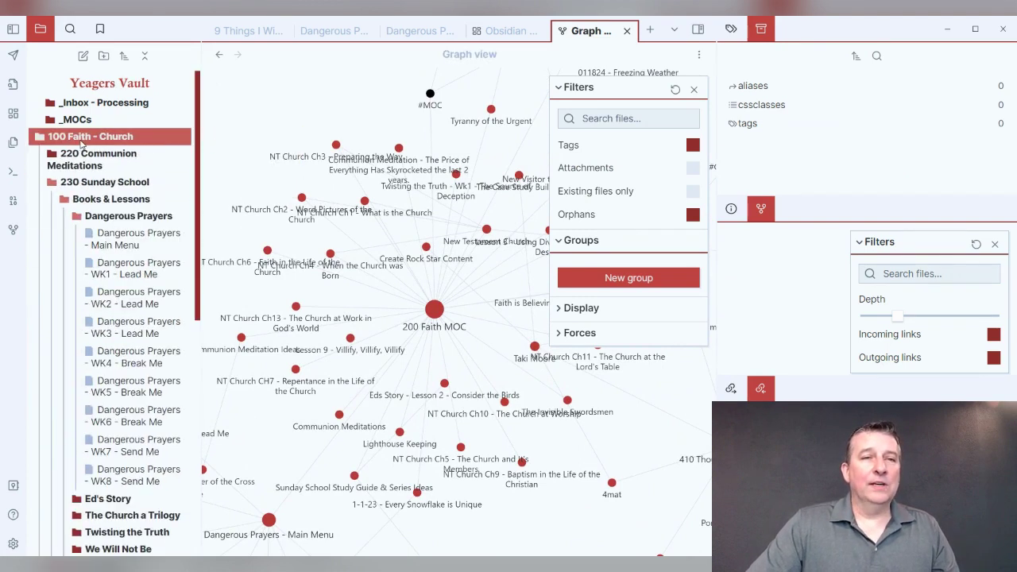
pyautogui.click(83, 143)
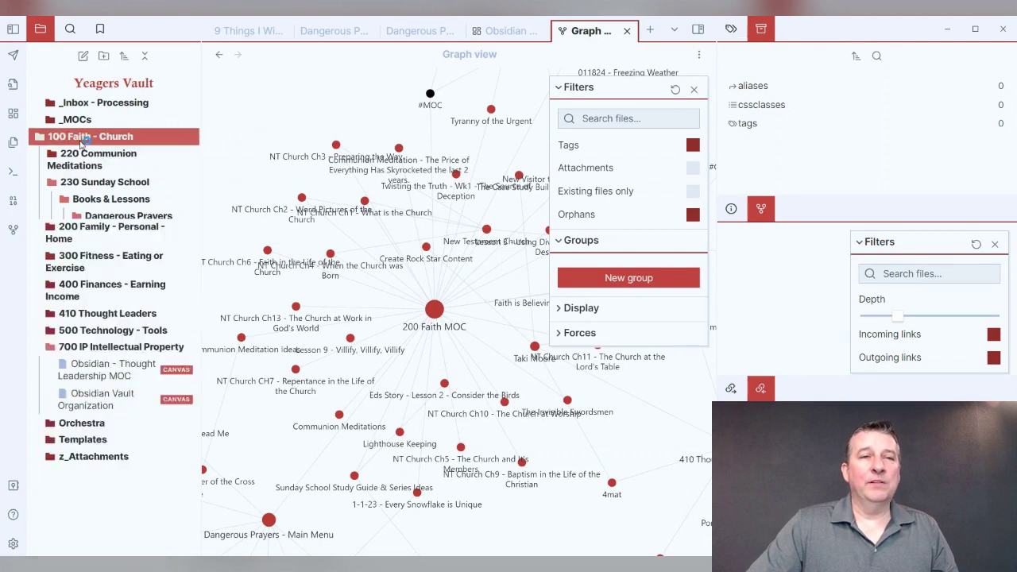
pyautogui.click(509, 32)
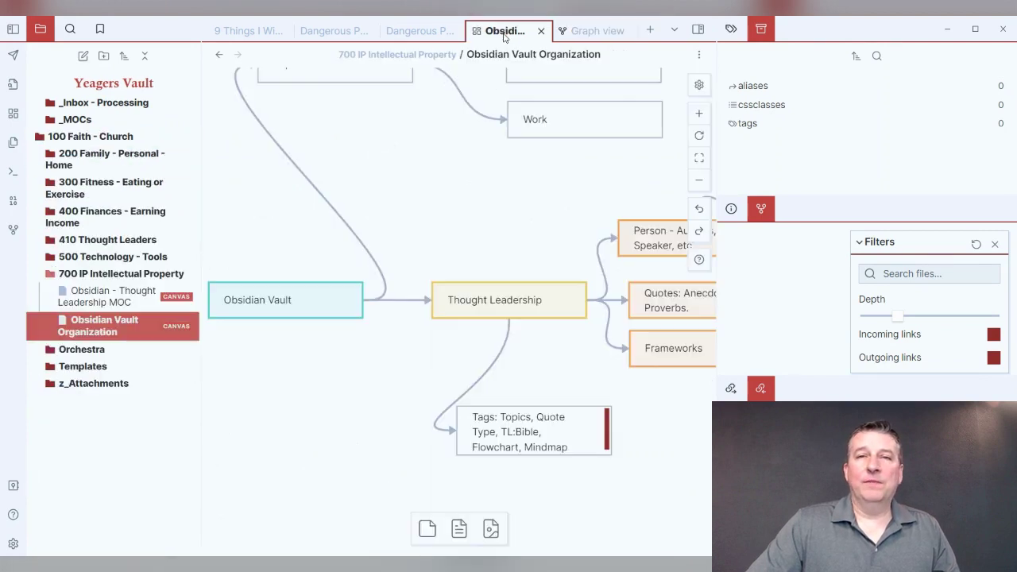
pyautogui.click(413, 32)
pyautogui.scroll(-3, 422, 370)
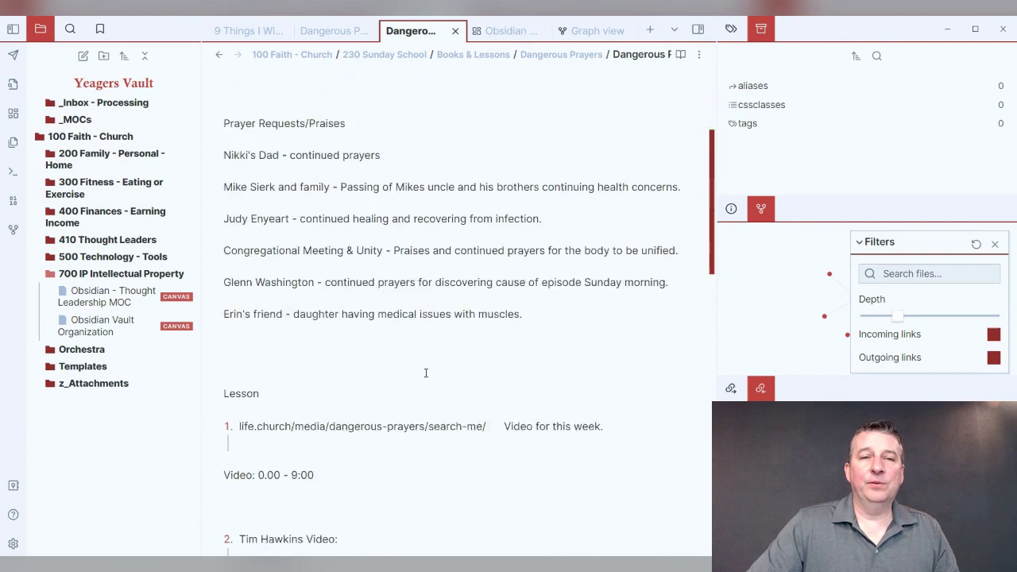
pyautogui.scroll(3, 428, 355)
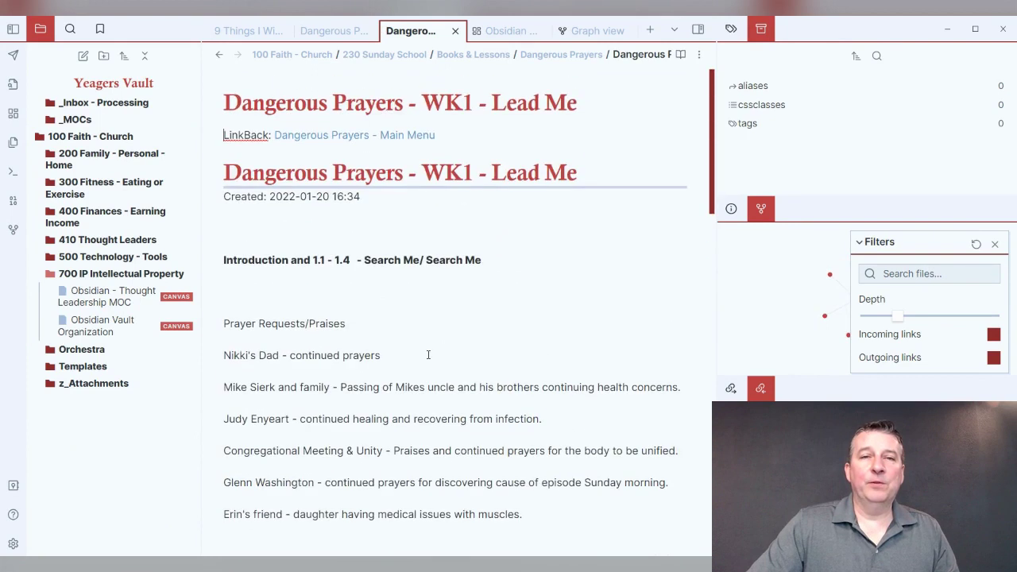
pyautogui.click(342, 30)
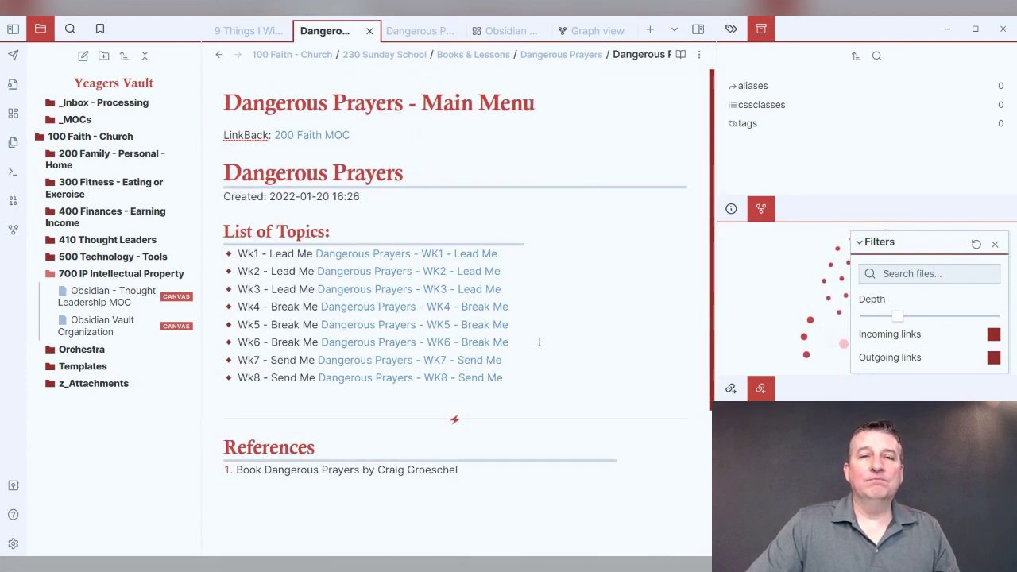
pyautogui.click(248, 30)
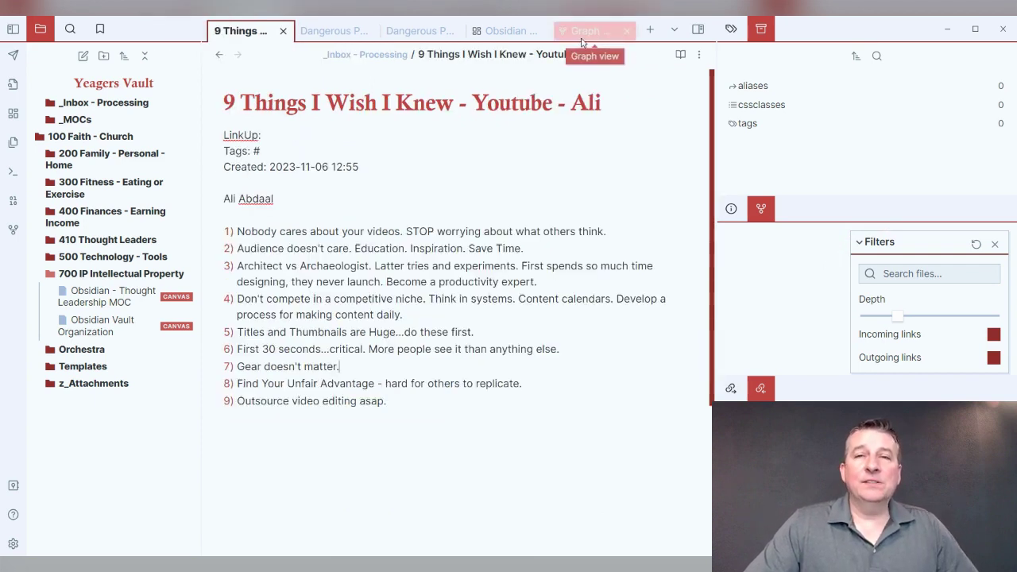
# Step: Set the Base color scheme to Dark, expand 410 Thought Leaders, and show the graph view
pyautogui.click(13, 544)
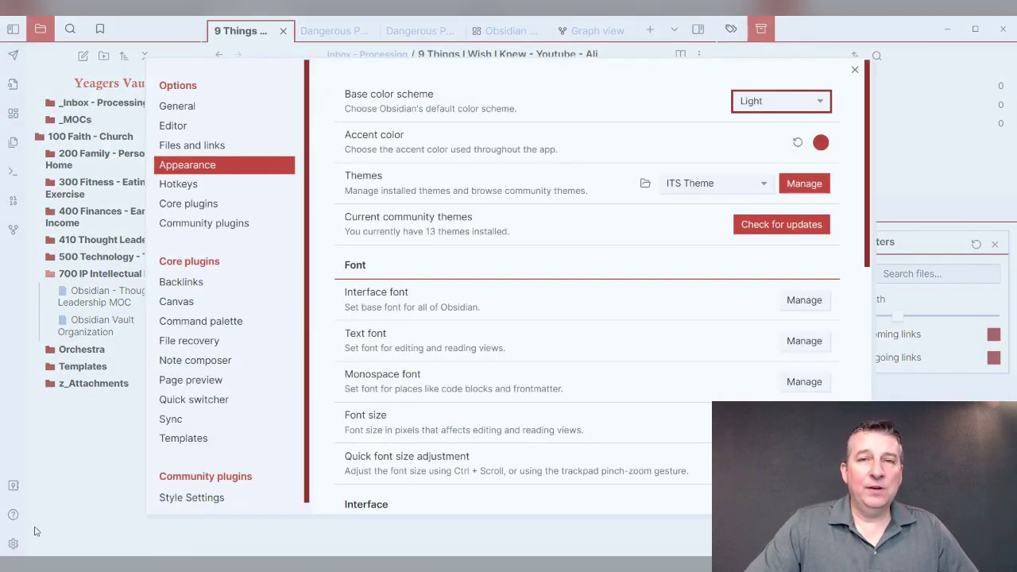
pyautogui.click(773, 121)
pyautogui.click(896, 143)
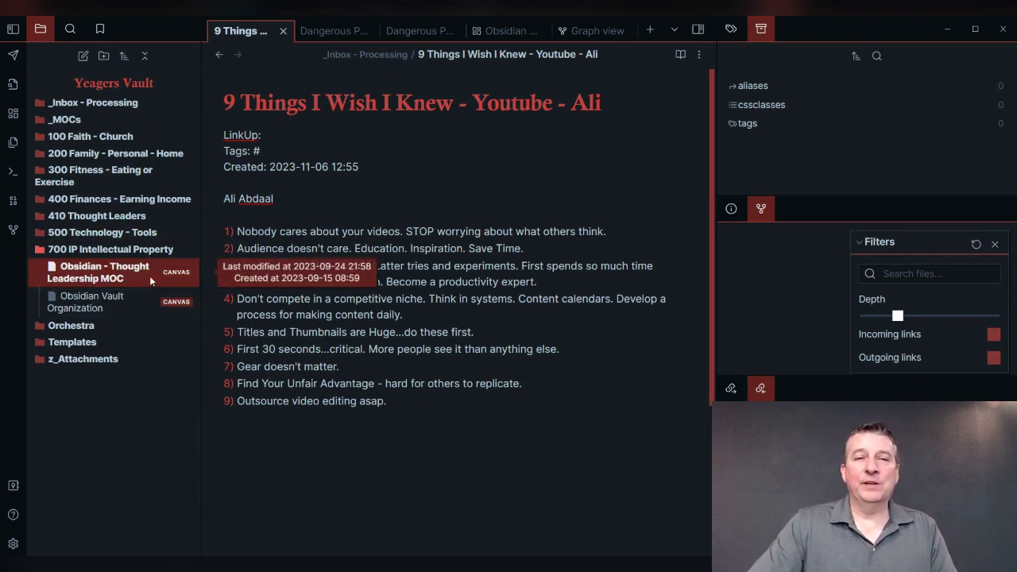
pyautogui.click(122, 217)
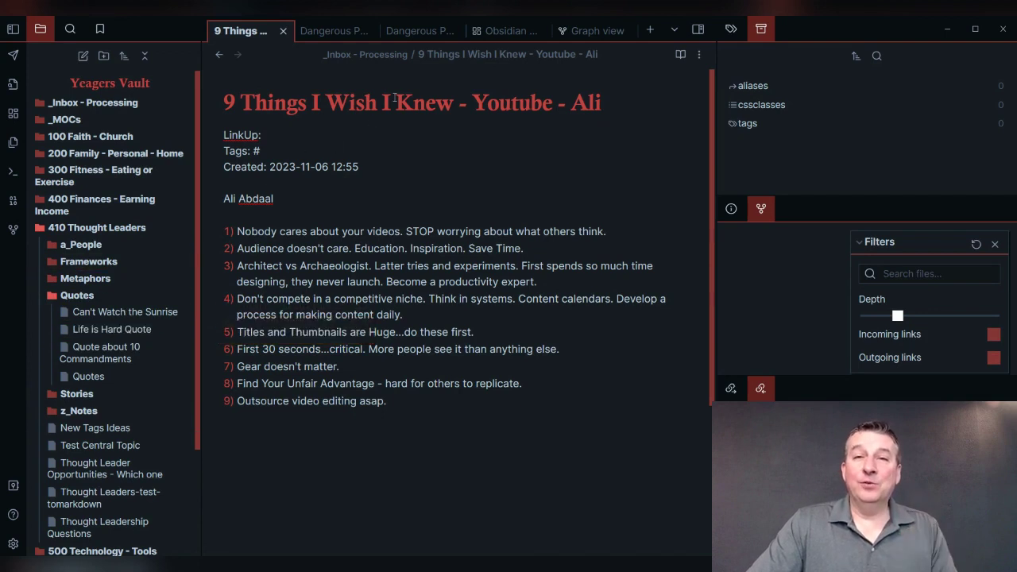
pyautogui.click(596, 32)
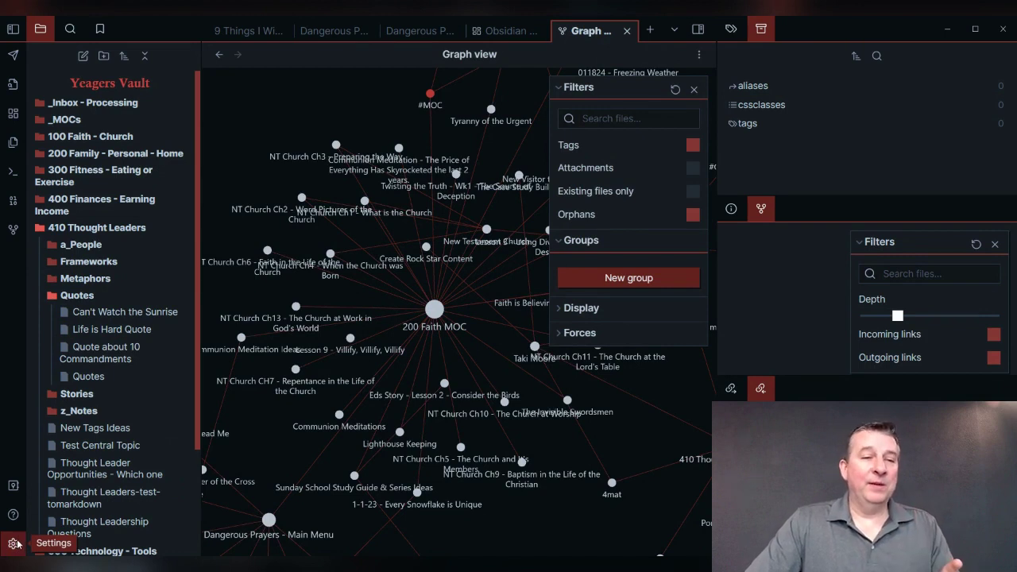
# Step: Select Blue Topaz from the installed themes in Appearance settings
pyautogui.click(14, 545)
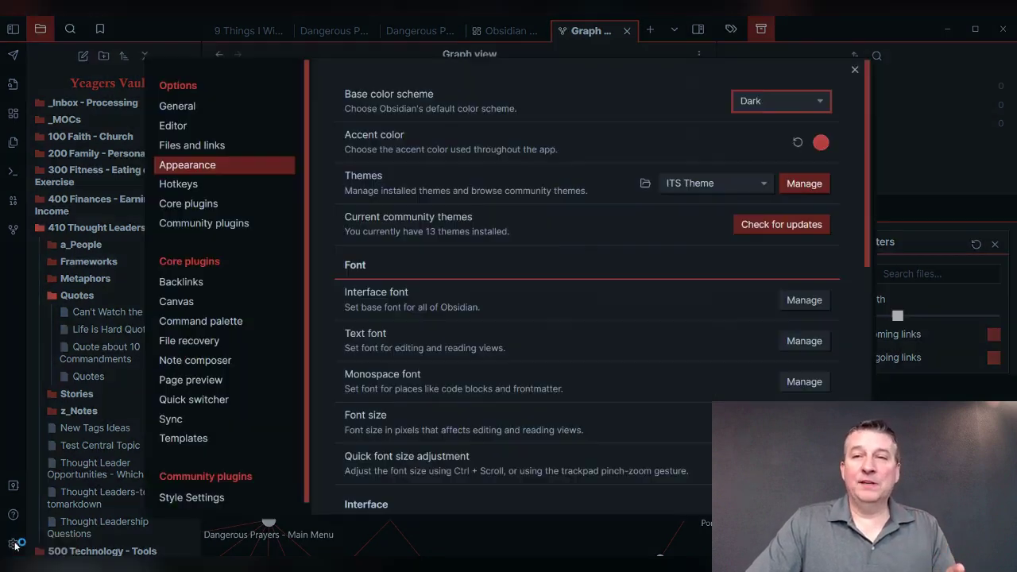
pyautogui.click(720, 185)
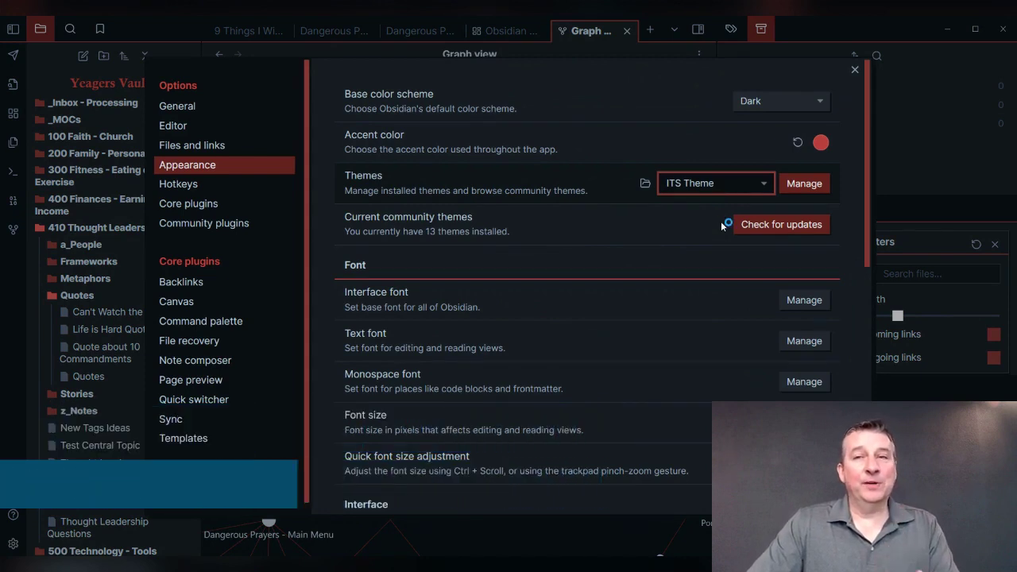
pyautogui.click(721, 220)
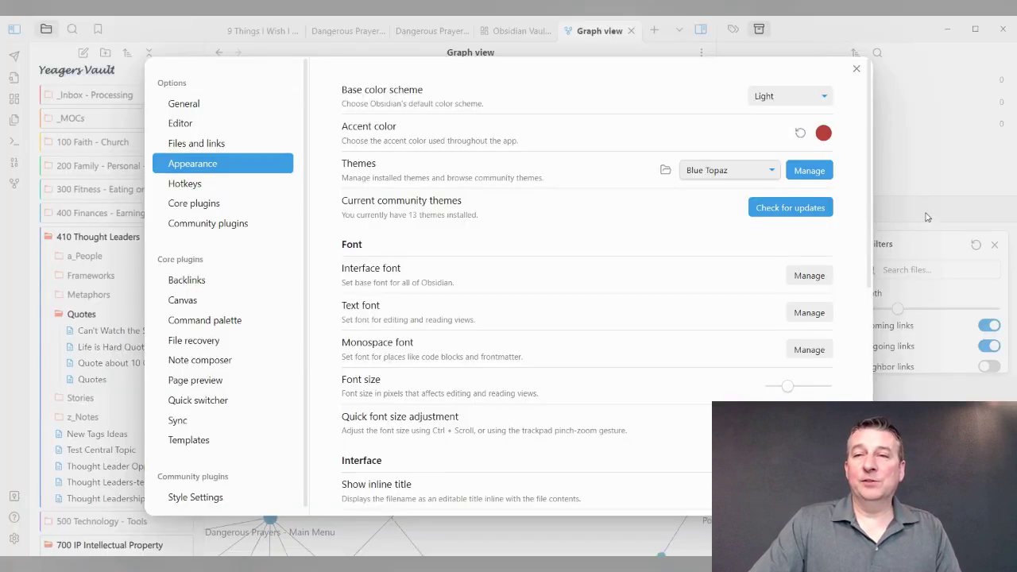
# Step: Close Settings, collapse 410 Thought Leaders, and briefly expand then collapse 400 Finances - Earning Income
pyautogui.click(908, 180)
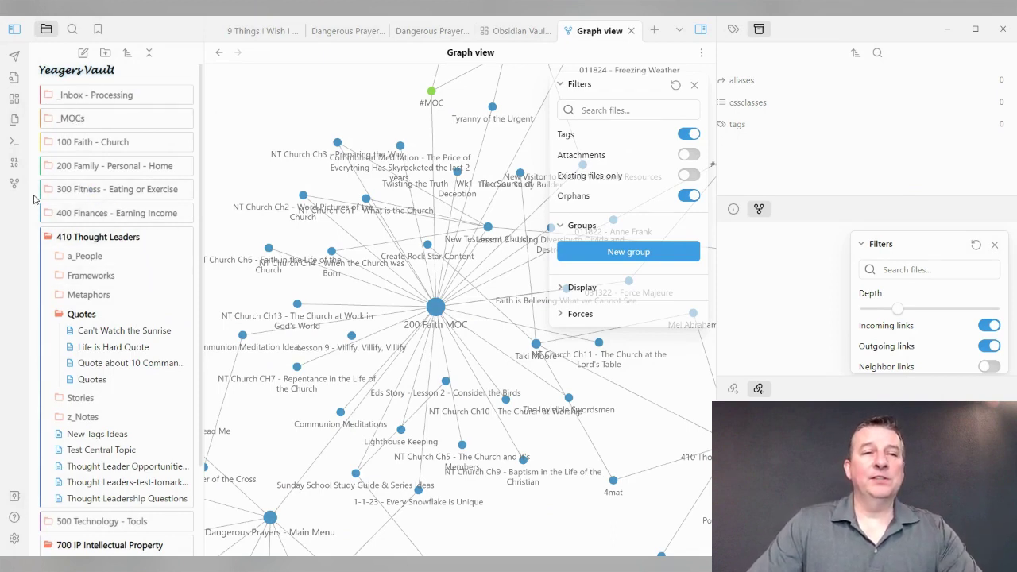
pyautogui.click(70, 237)
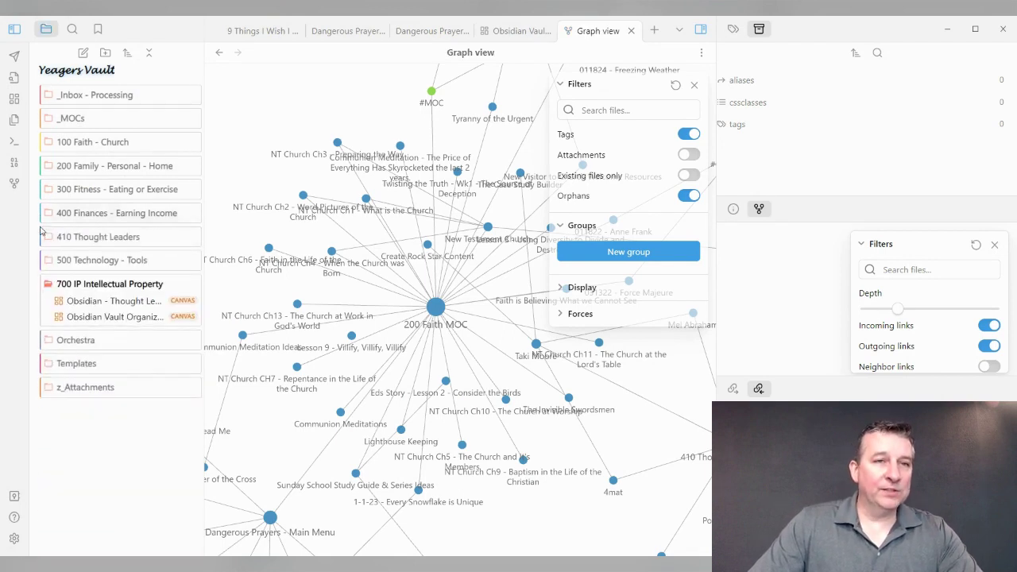
pyautogui.click(64, 215)
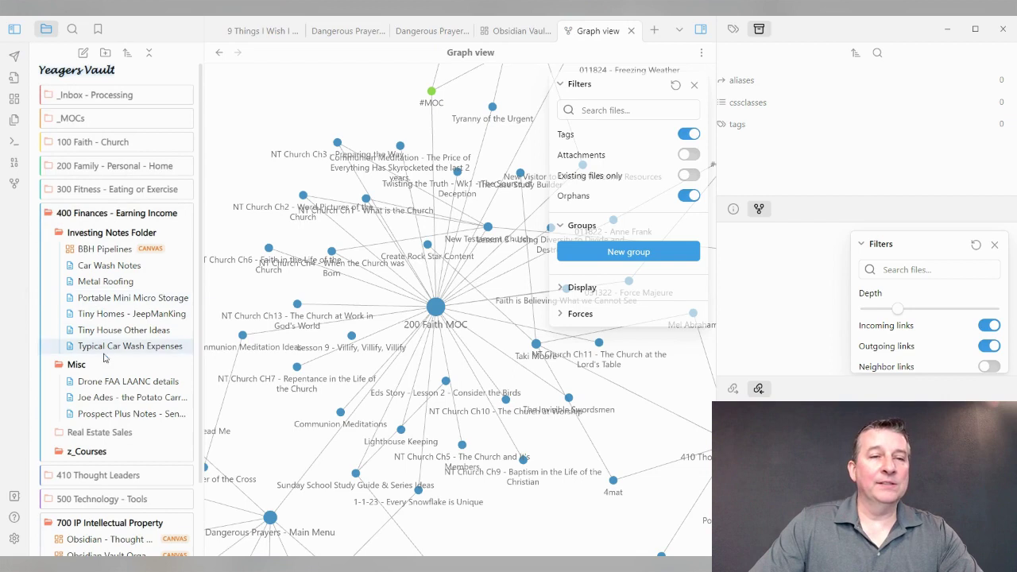
pyautogui.scroll(-2, 103, 358)
pyautogui.click(93, 153)
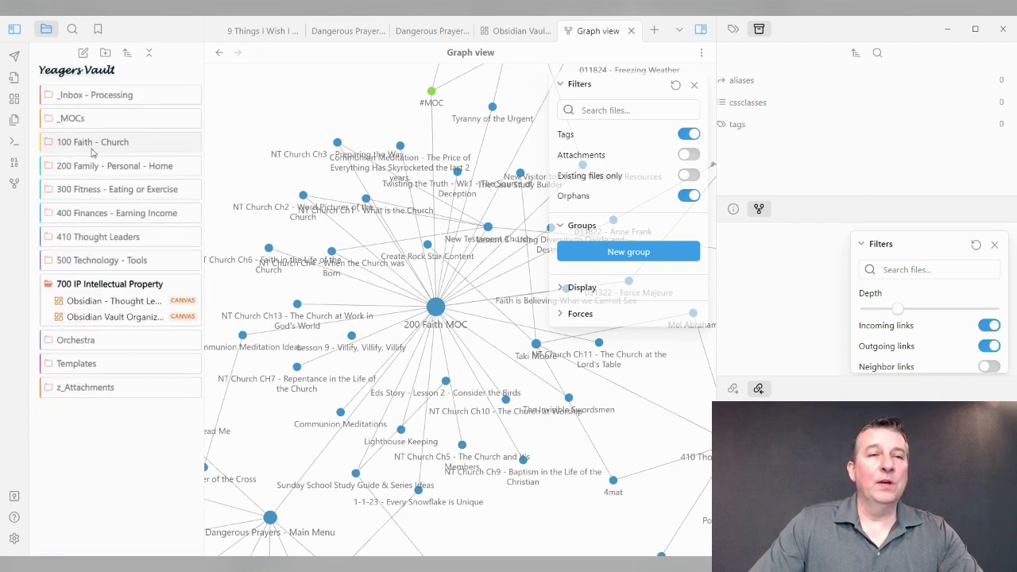
# Step: Toggle the 100 Faith - Church and 230 Sunday School folders, then reopen Appearance settings
pyautogui.click(98, 144)
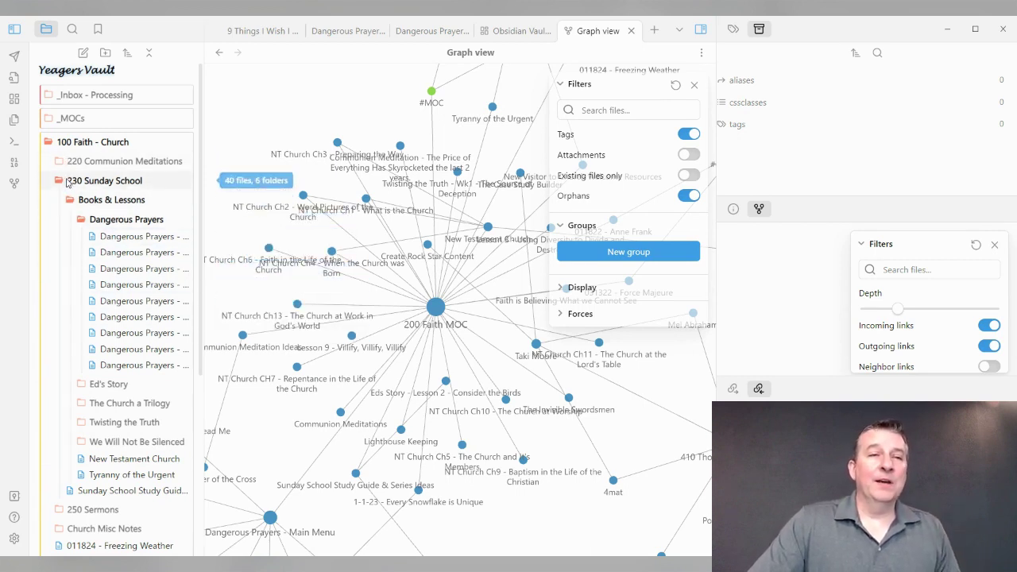
pyautogui.click(67, 183)
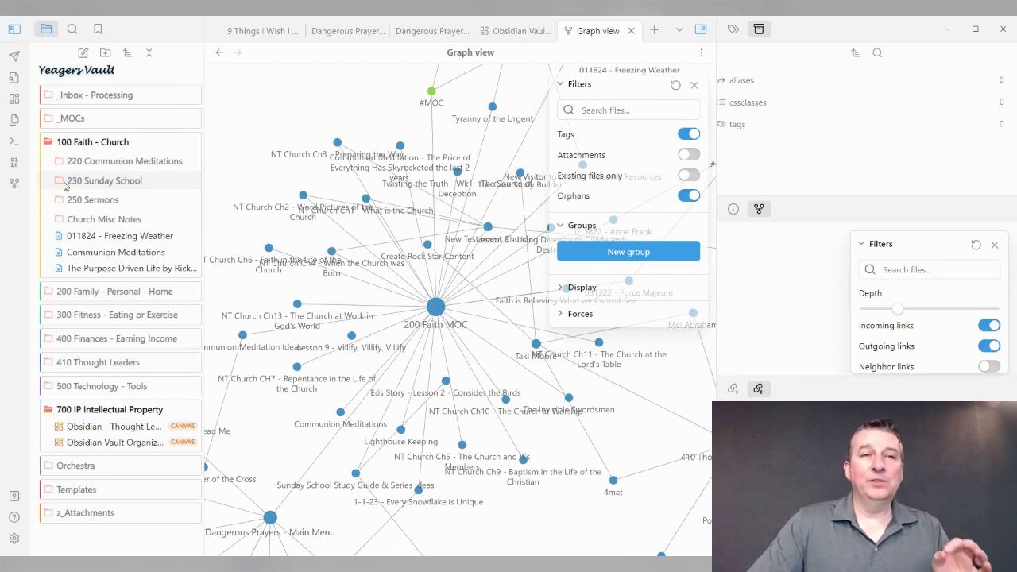
pyautogui.click(104, 145)
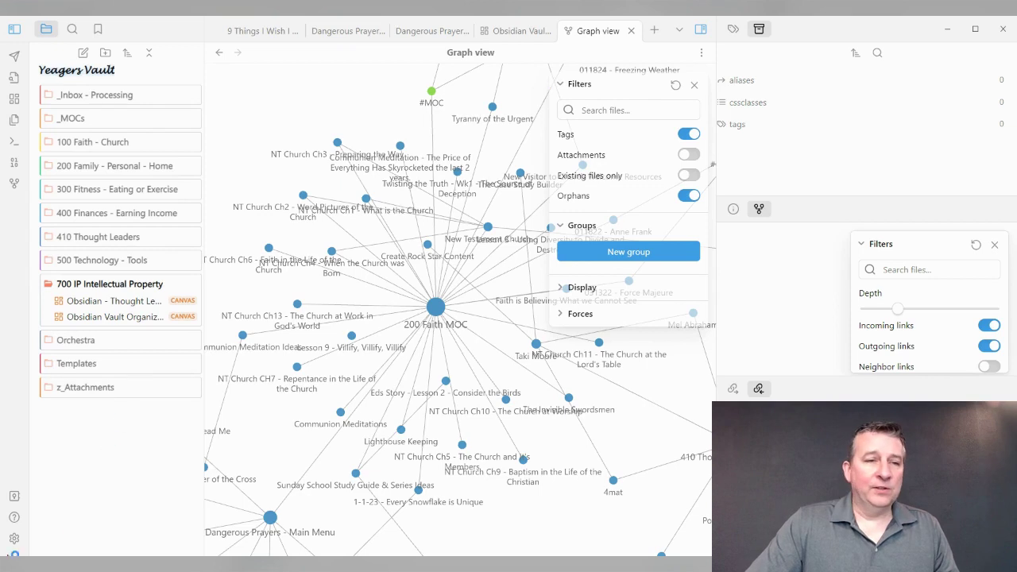
pyautogui.click(14, 538)
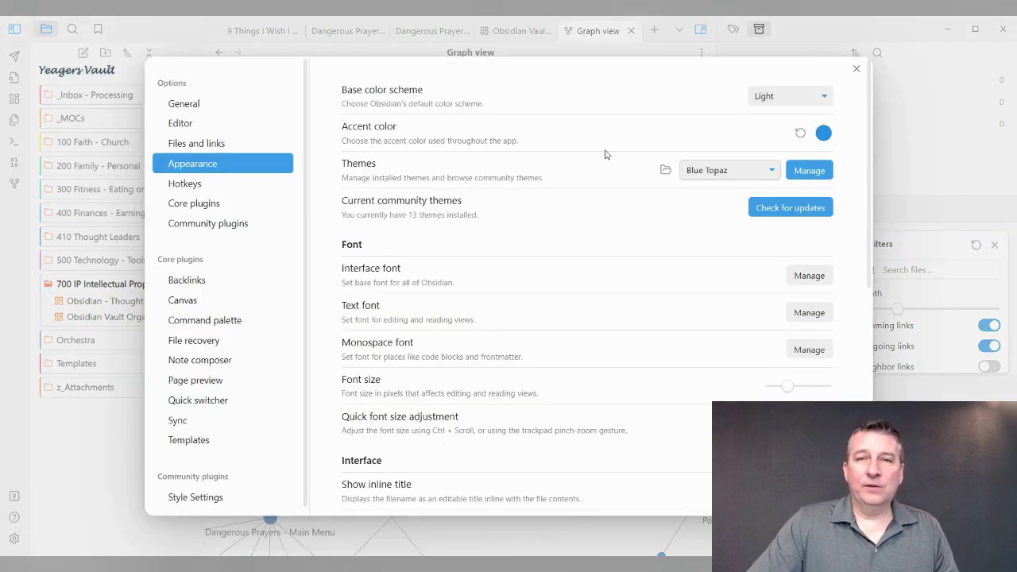
# Step: Change Blue Topaz's Base color scheme from Light to Dark and close Settings
pyautogui.click(789, 111)
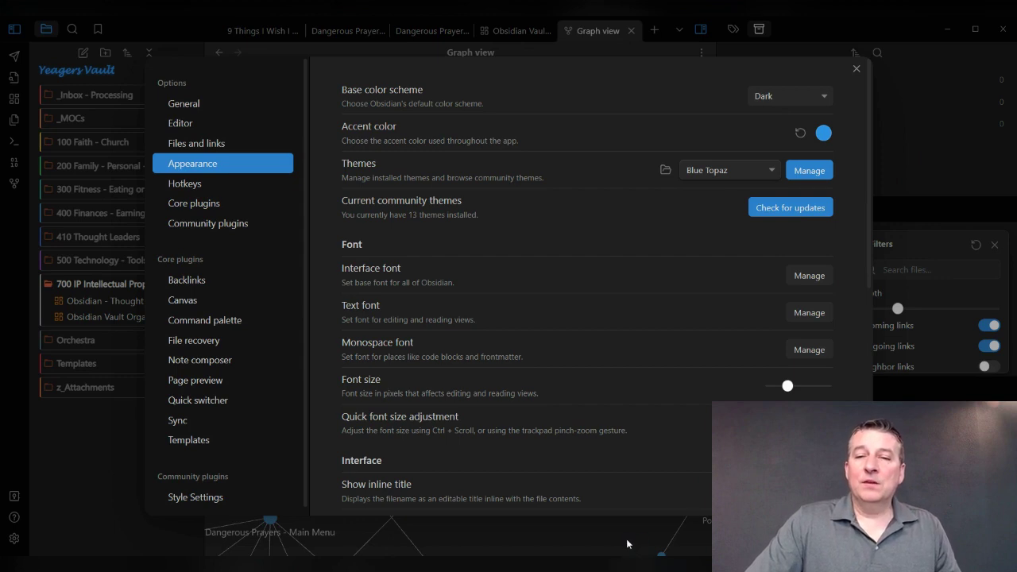
pyautogui.click(918, 164)
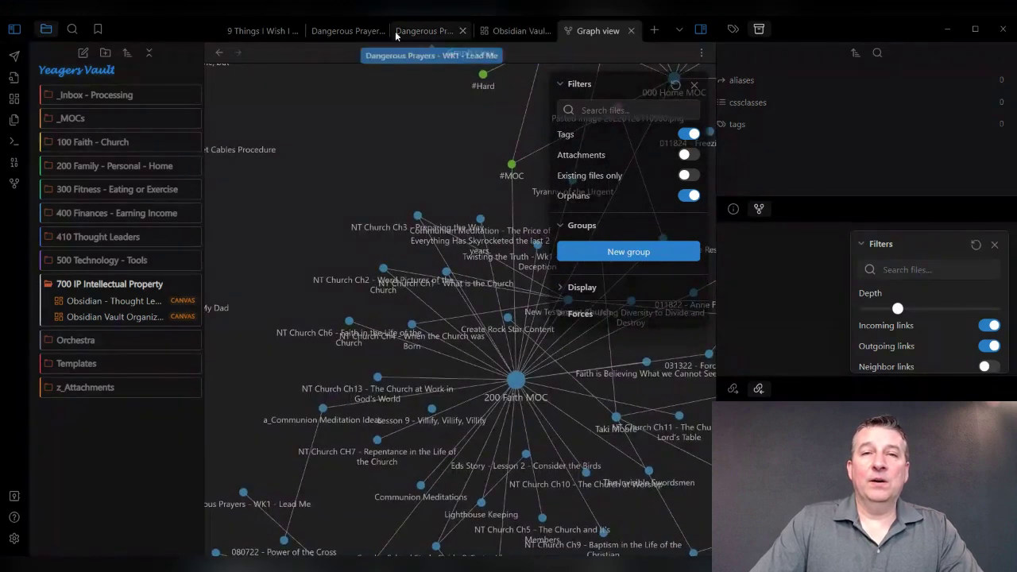
# Step: View the Dangerous Prayers - Main Menu and 9 Things notes, then zoom out on the Vault Organization canvas
pyautogui.click(346, 31)
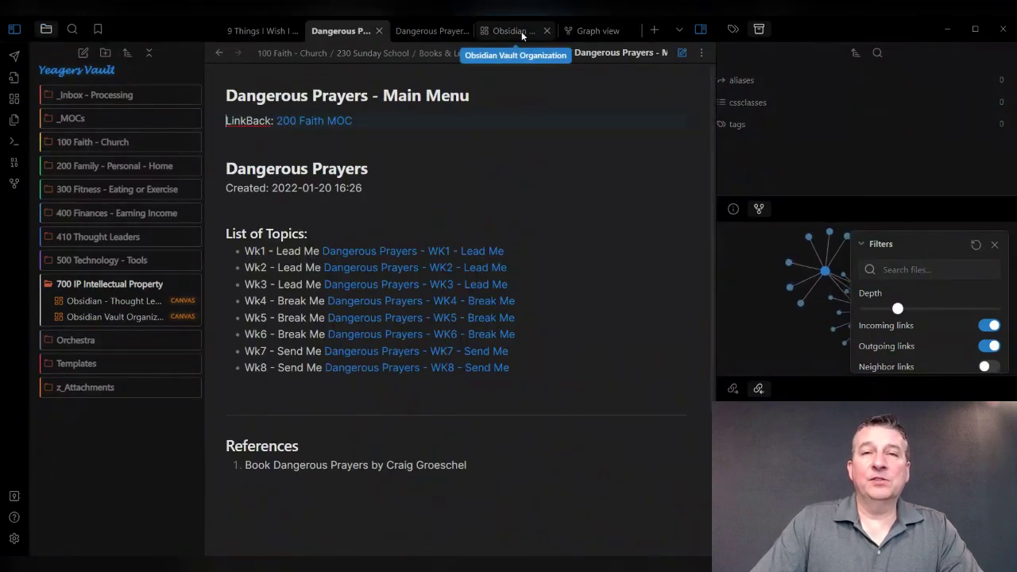
pyautogui.click(263, 31)
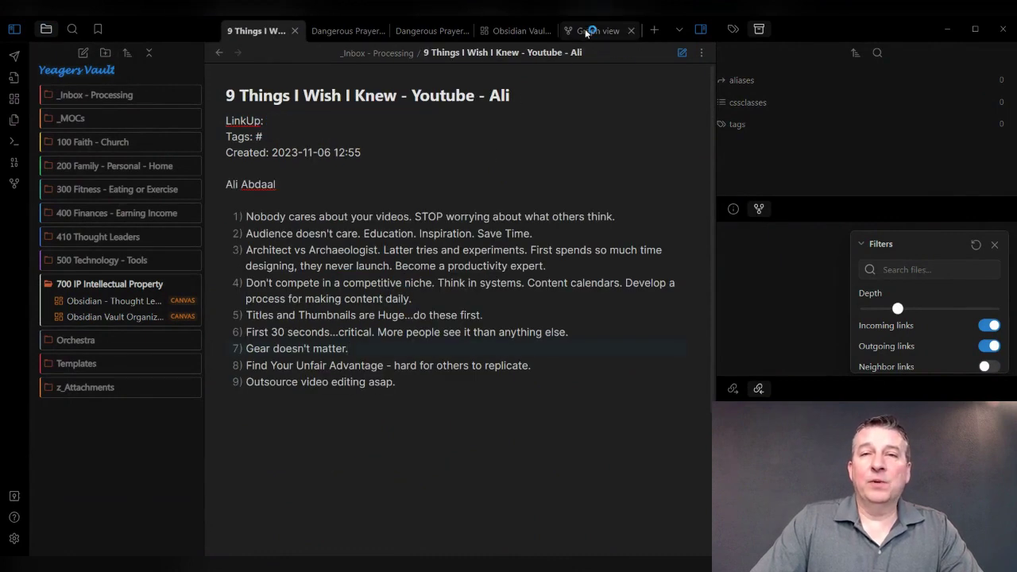
pyautogui.click(511, 33)
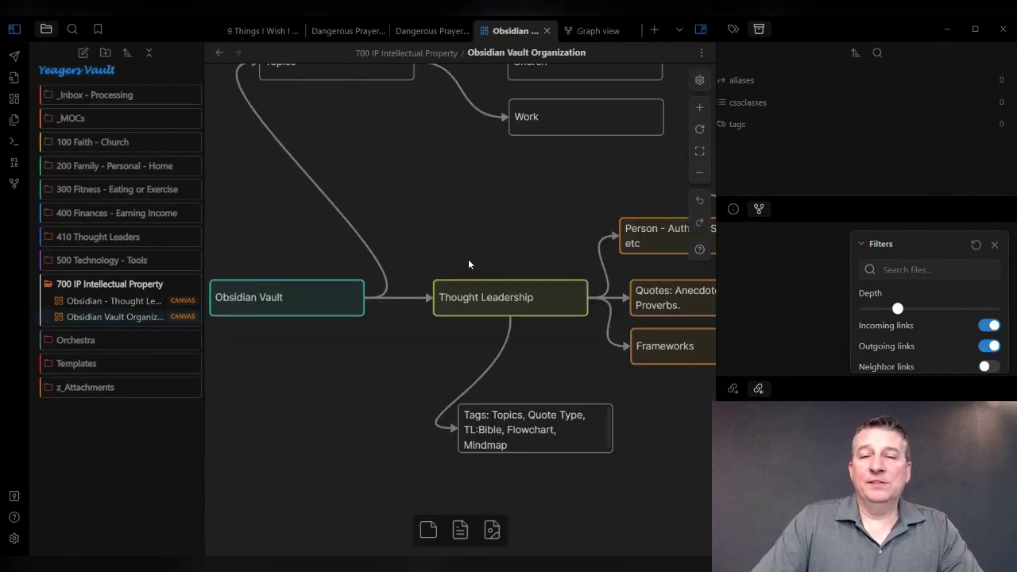
pyautogui.scroll(-2, 468, 259)
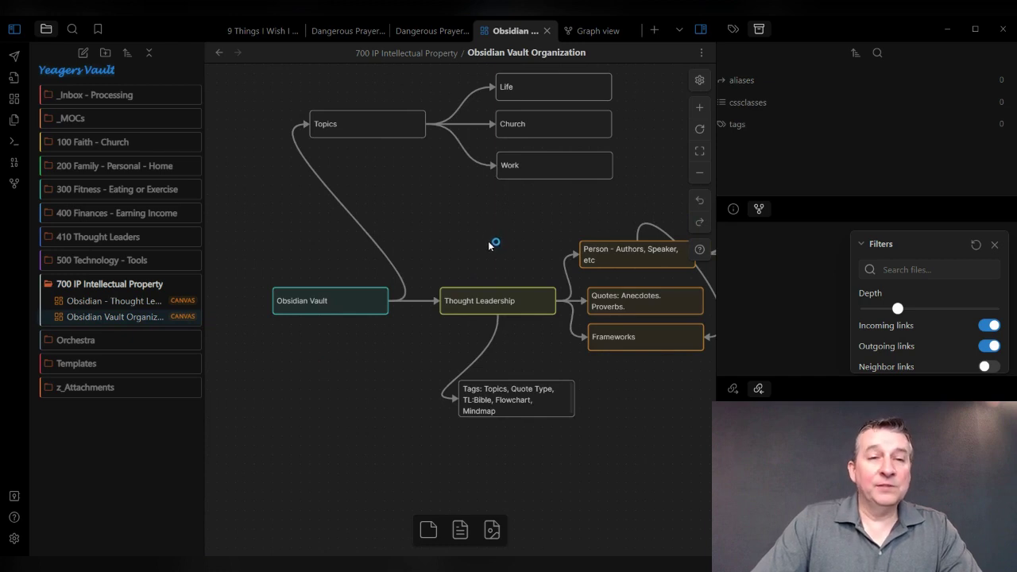
# Step: In Community plugins, toggle Style Settings off and back on so it ends enabled
pyautogui.click(13, 538)
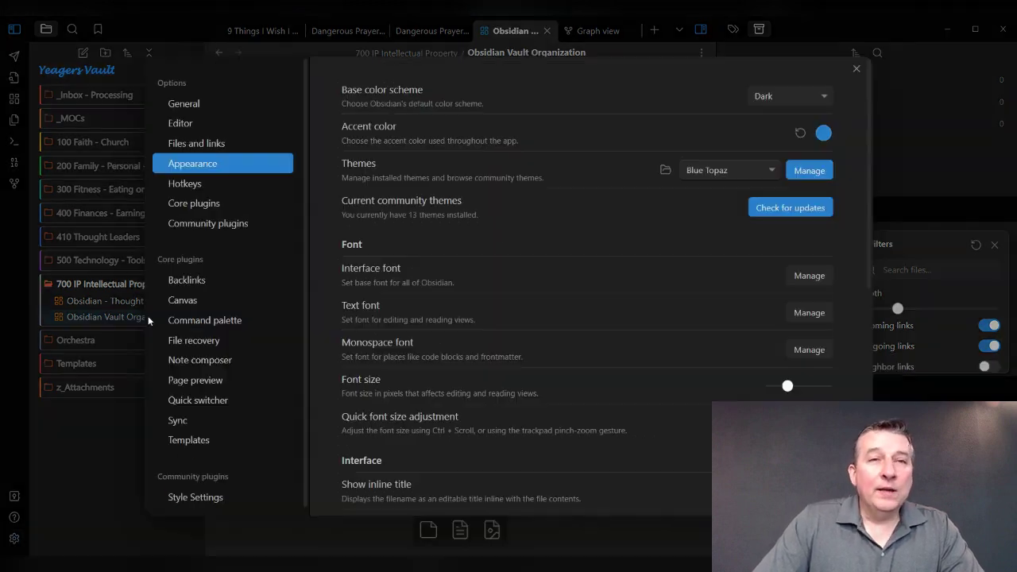
pyautogui.click(223, 225)
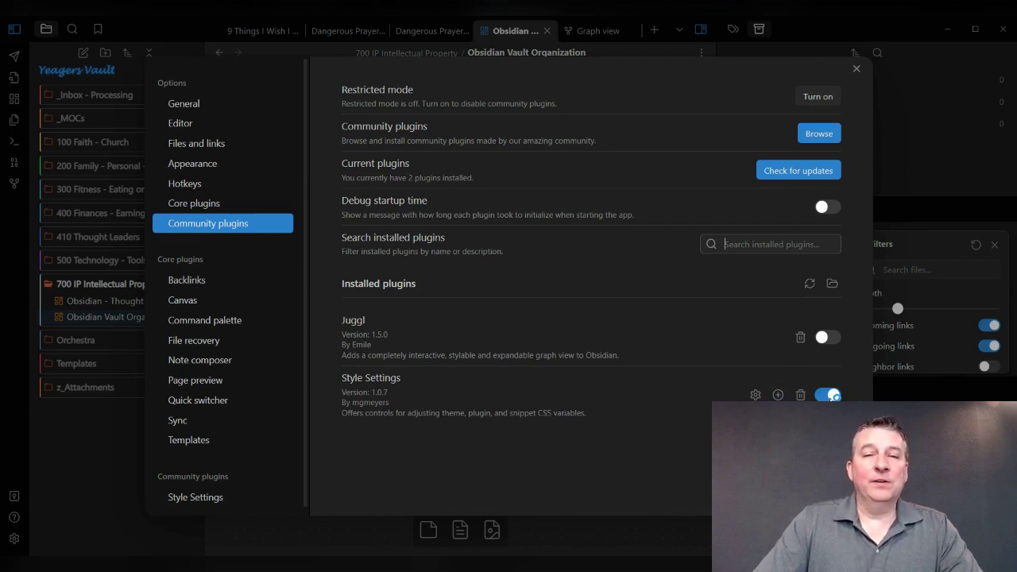
pyautogui.click(829, 395)
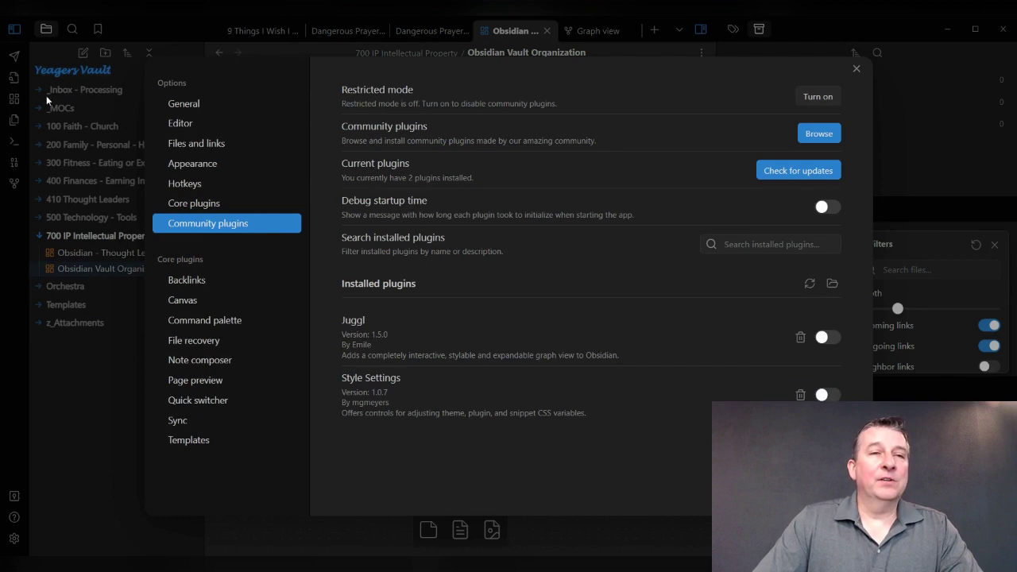
pyautogui.click(829, 395)
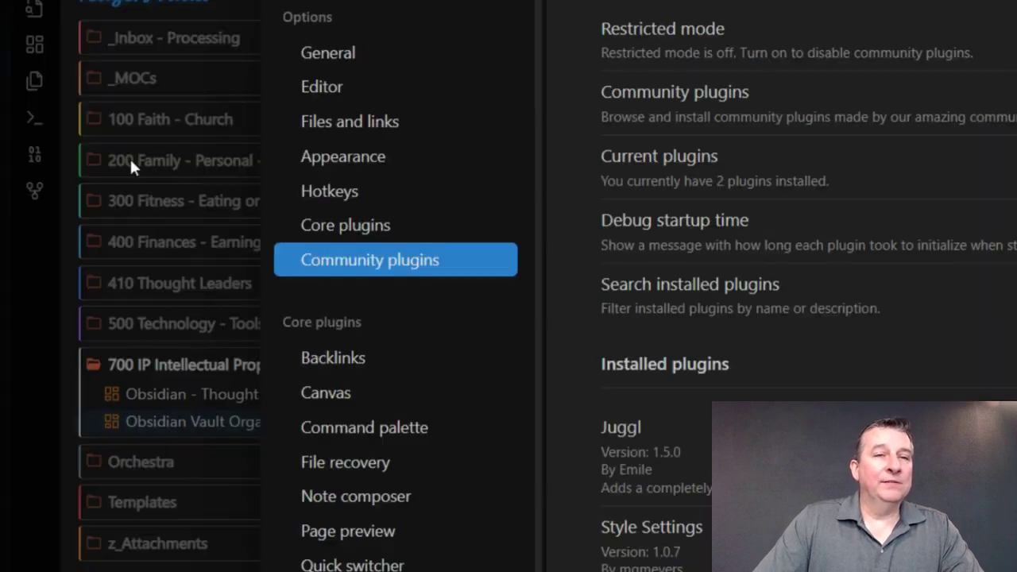
# Step: Close Settings, browse the 400 Finances - Earning Income folder, and return to the vault canvas
pyautogui.click(152, 242)
pyautogui.click(152, 244)
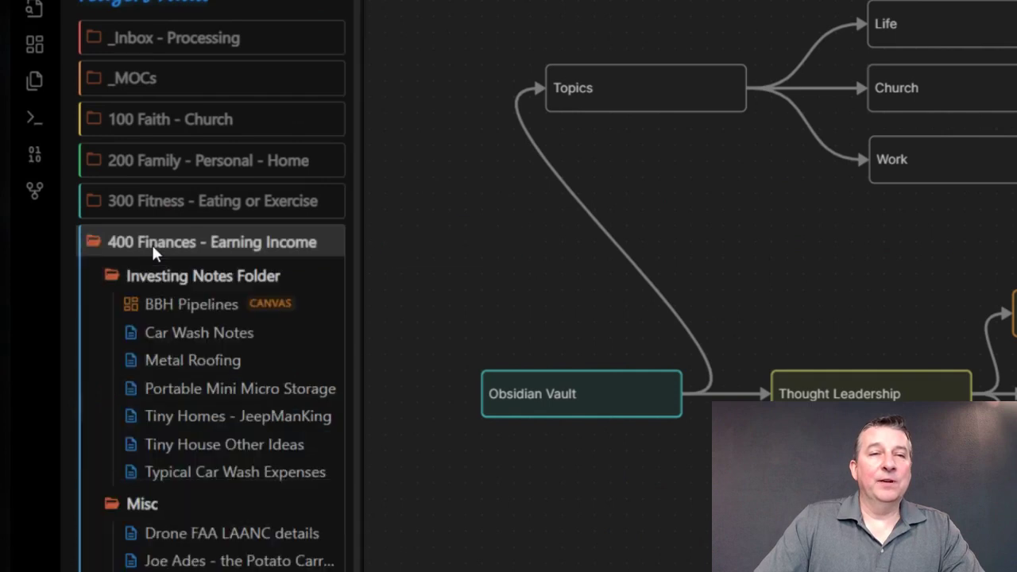
pyautogui.scroll(-2, 208, 419)
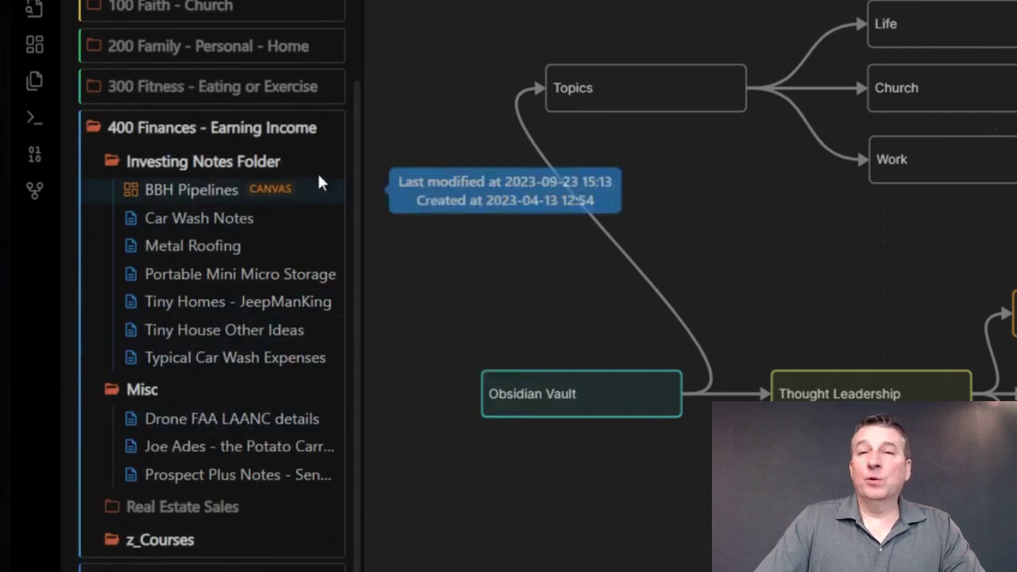
pyautogui.click(182, 132)
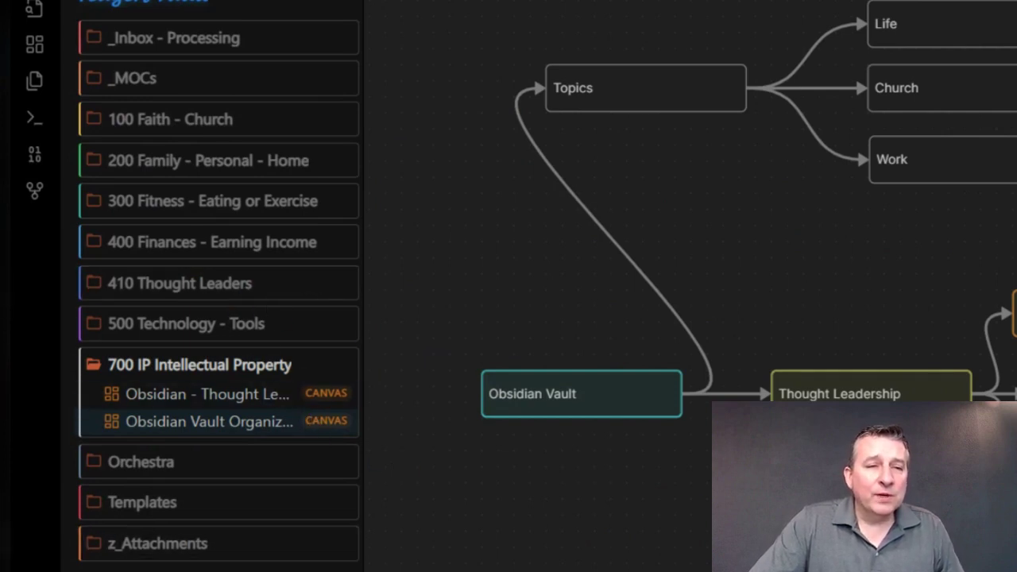
pyautogui.hotkey('ctrl', ',')
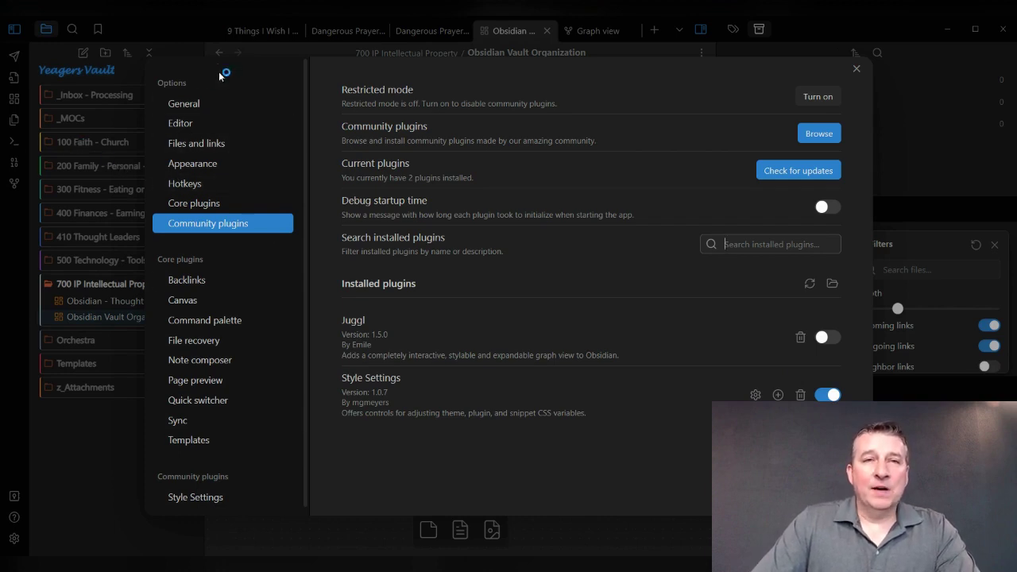
pyautogui.click(261, 31)
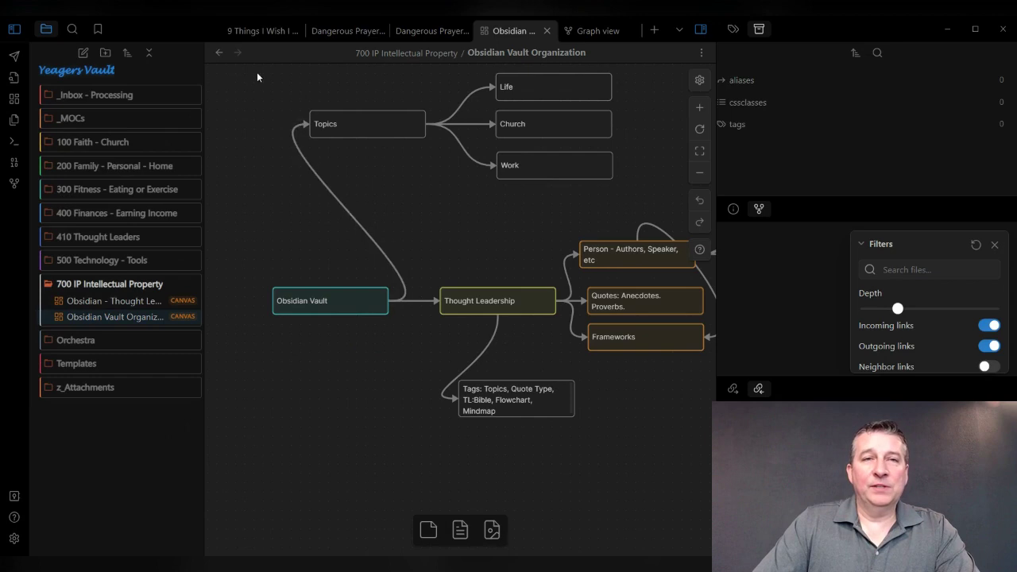
# Step: In the 9 Things I Wish I Knew note, add the H1 heading 'title goes here' above the list
pyautogui.click(265, 32)
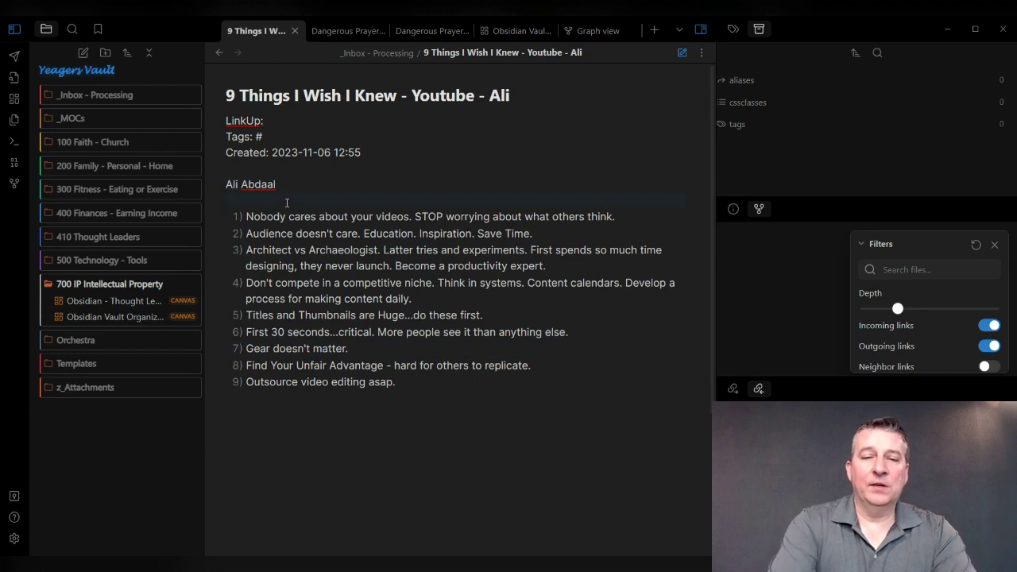
pyautogui.press('Return')
pyautogui.write('# ')
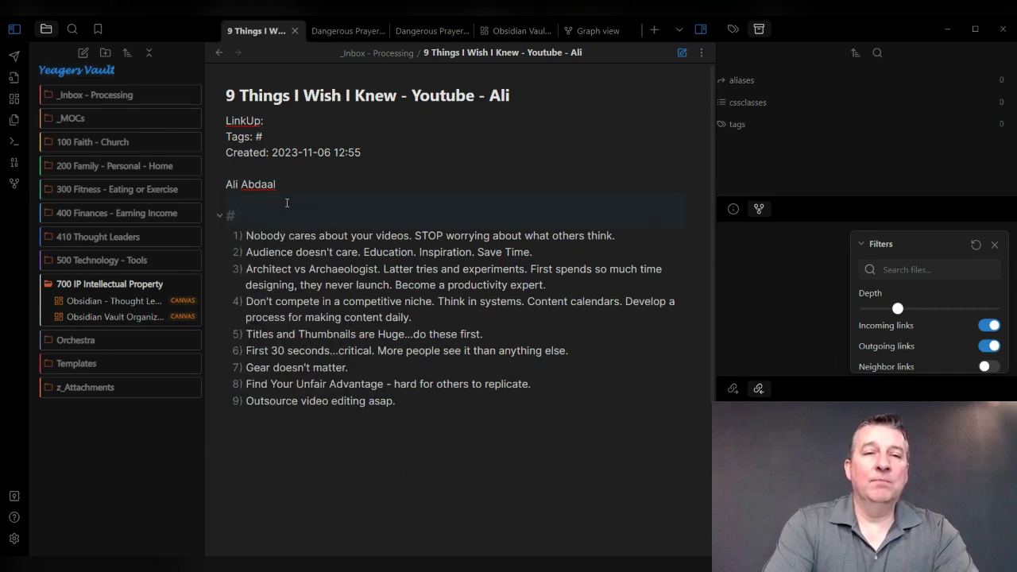
pyautogui.write('title ')
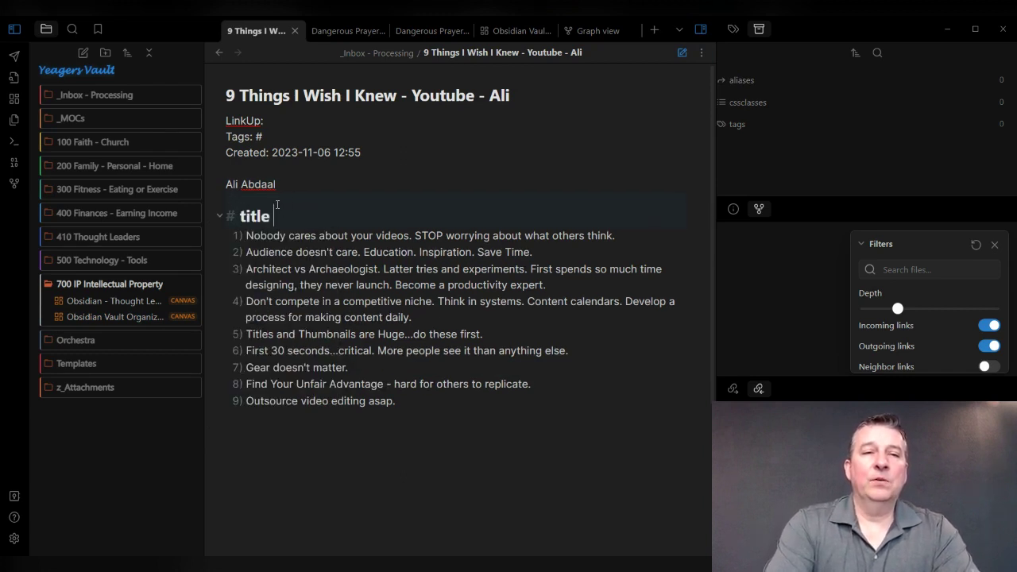
pyautogui.write('goes here')
pyautogui.press('Return')
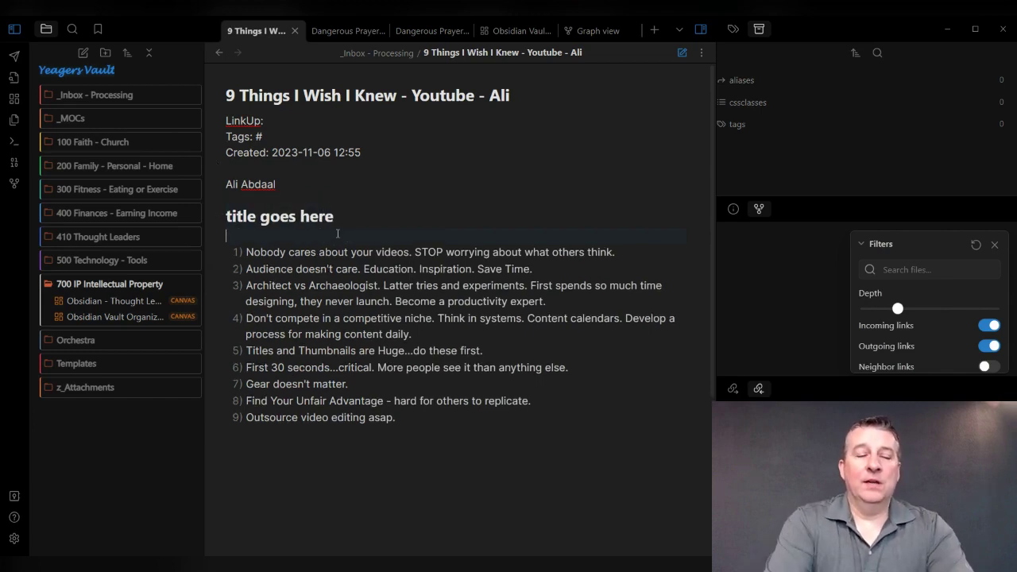
# Step: Add the H2 heading 'H2 heading would be here.' on a new line below it
pyautogui.press('Return')
pyautogui.write('## ')
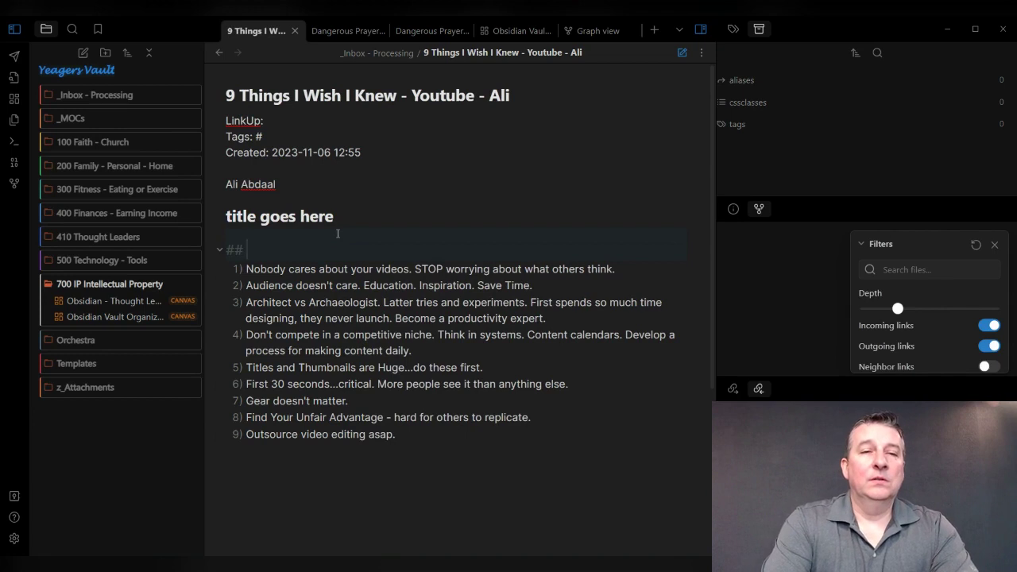
pyautogui.write('H2 heading')
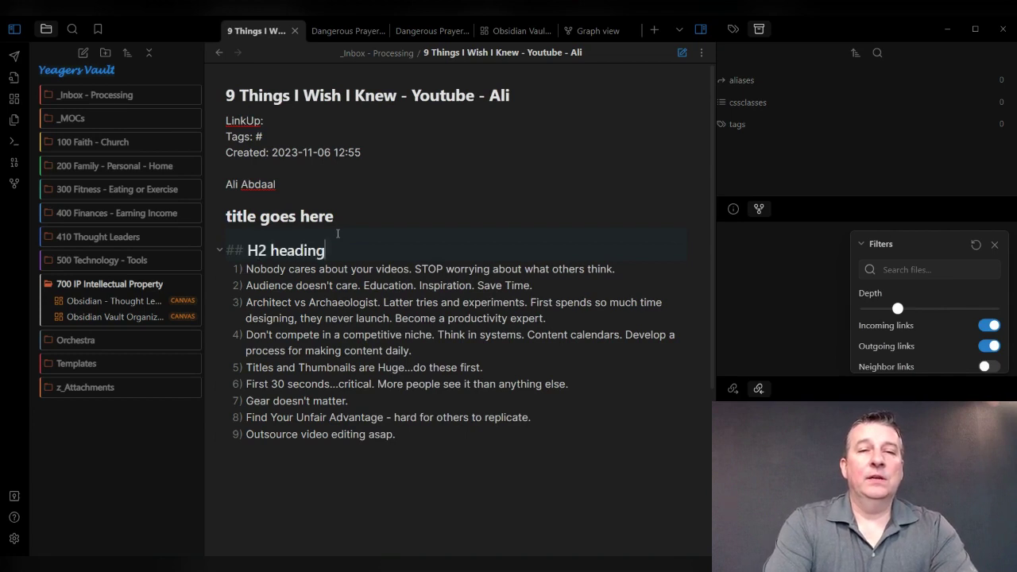
pyautogui.write(' would be here.')
pyautogui.press('Return')
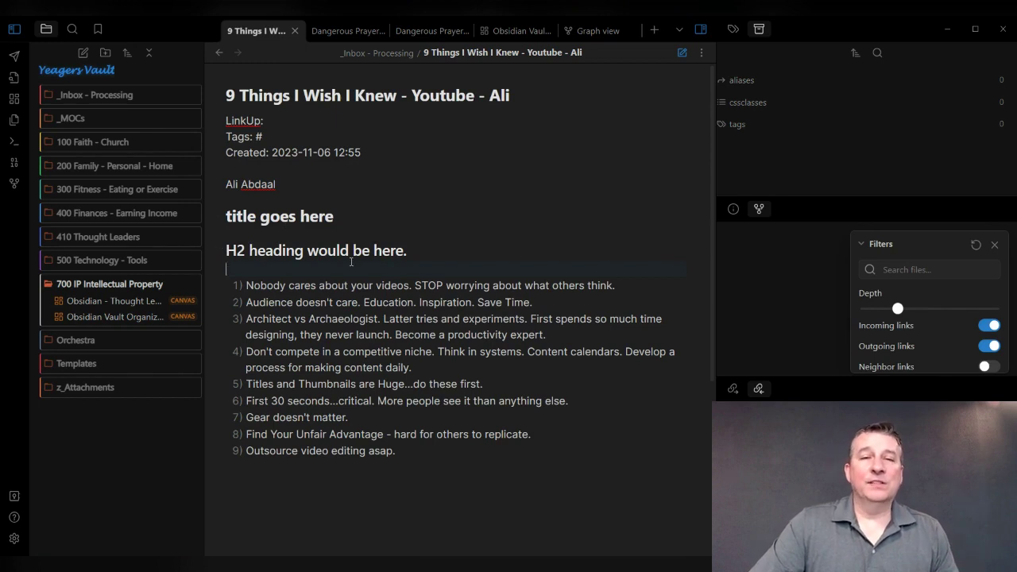
pyautogui.click(14, 538)
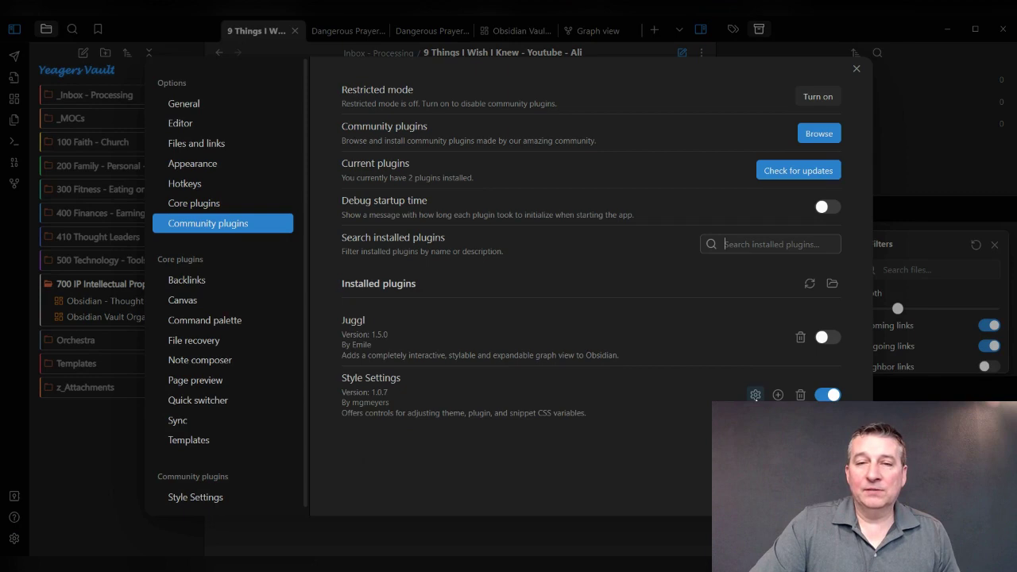
# Step: In Style Settings under Blue Topaz Theme > 2.2 Typography > 2.2.3 Headers, enable Retain header color
pyautogui.click(754, 395)
pyautogui.click(515, 131)
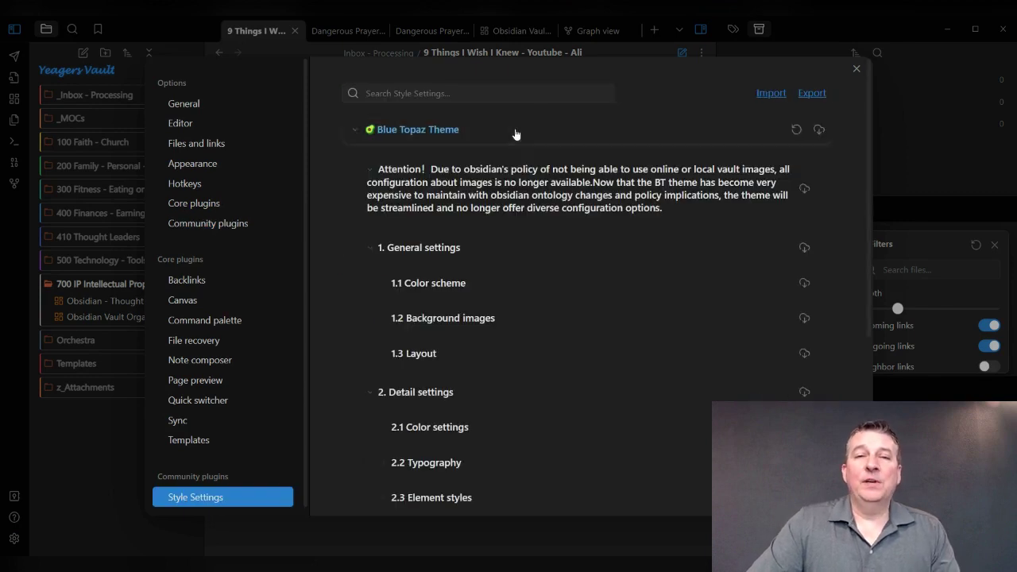
pyautogui.scroll(-1, 481, 196)
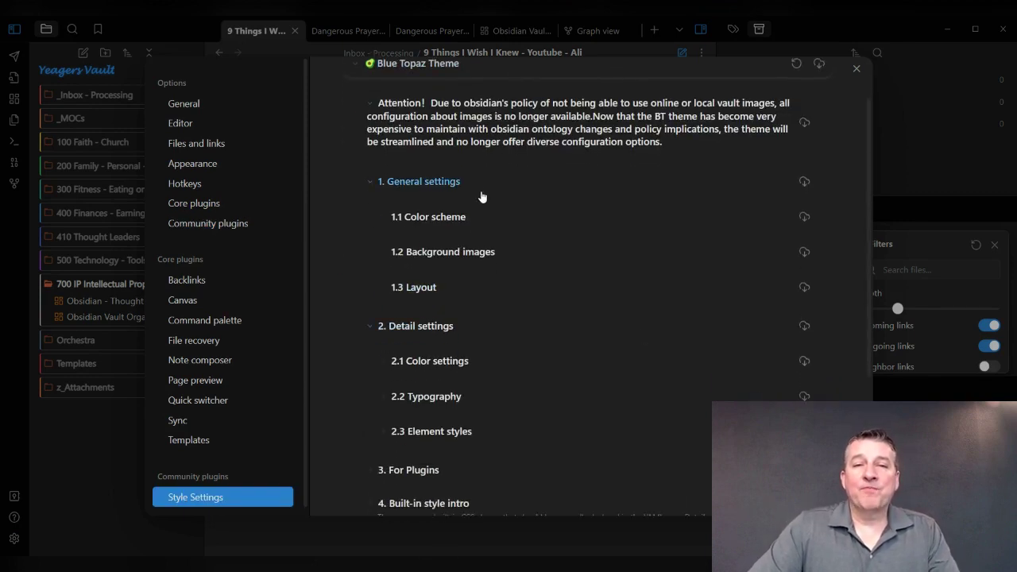
pyautogui.scroll(-1, 447, 363)
pyautogui.click(445, 332)
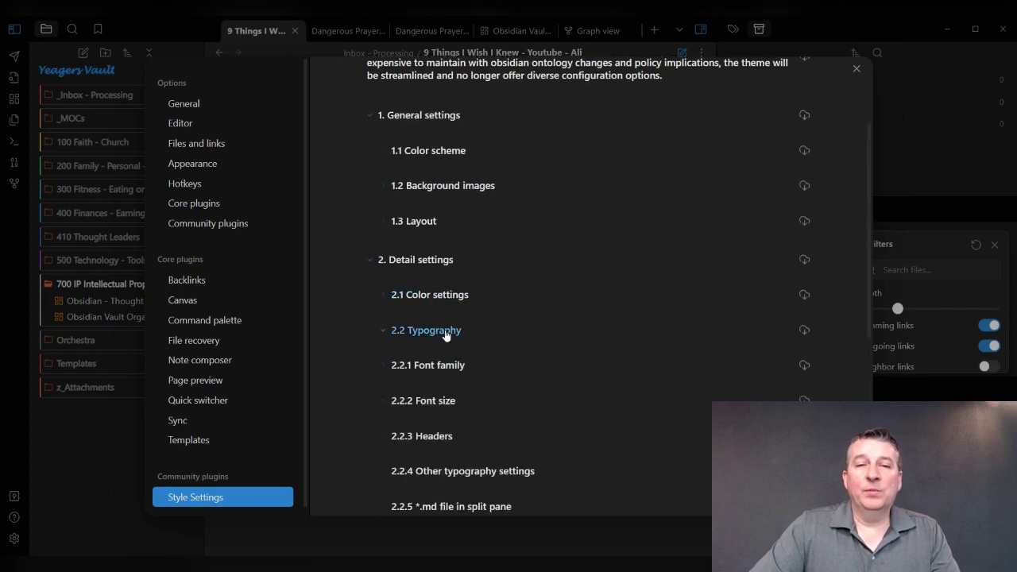
pyautogui.scroll(-1, 554, 359)
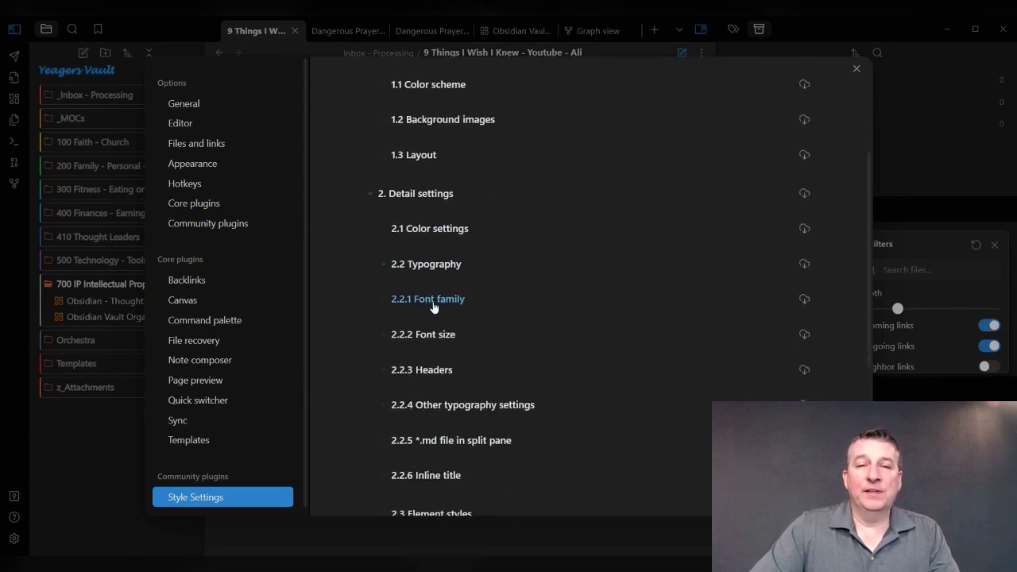
pyautogui.click(433, 336)
pyautogui.scroll(-2, 573, 359)
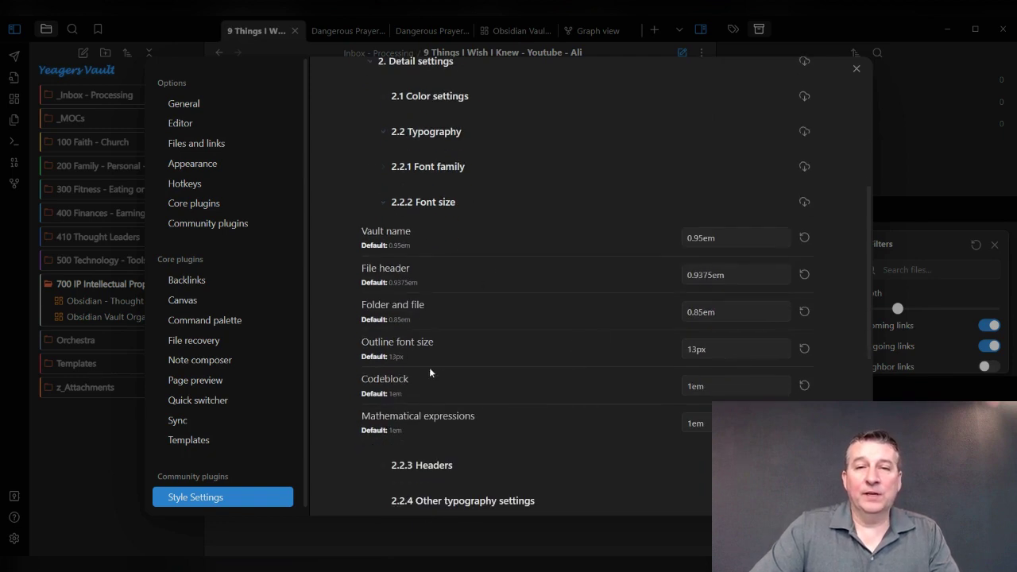
pyautogui.scroll(-2, 517, 416)
pyautogui.click(445, 335)
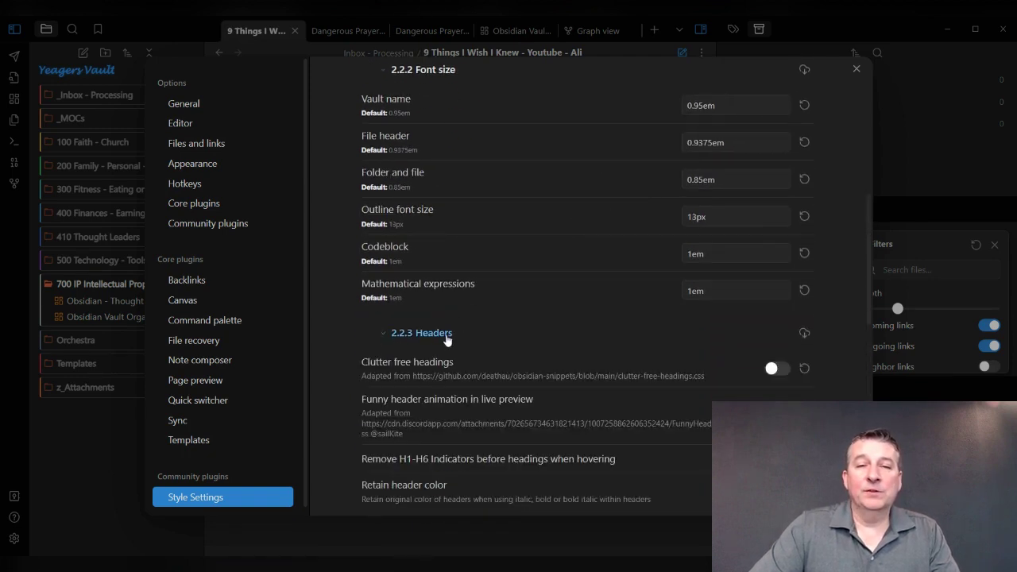
pyautogui.scroll(-5, 588, 401)
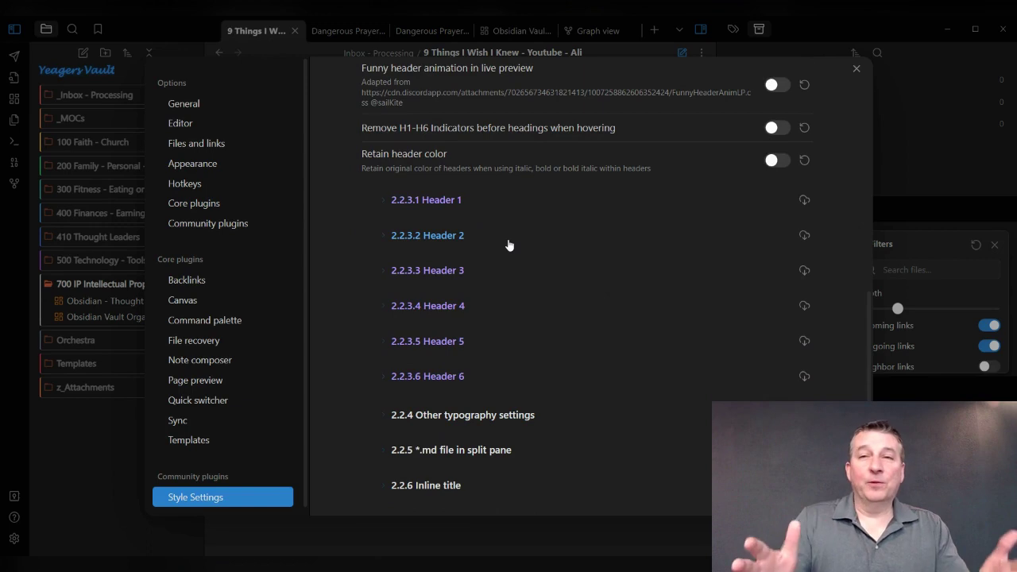
pyautogui.click(780, 161)
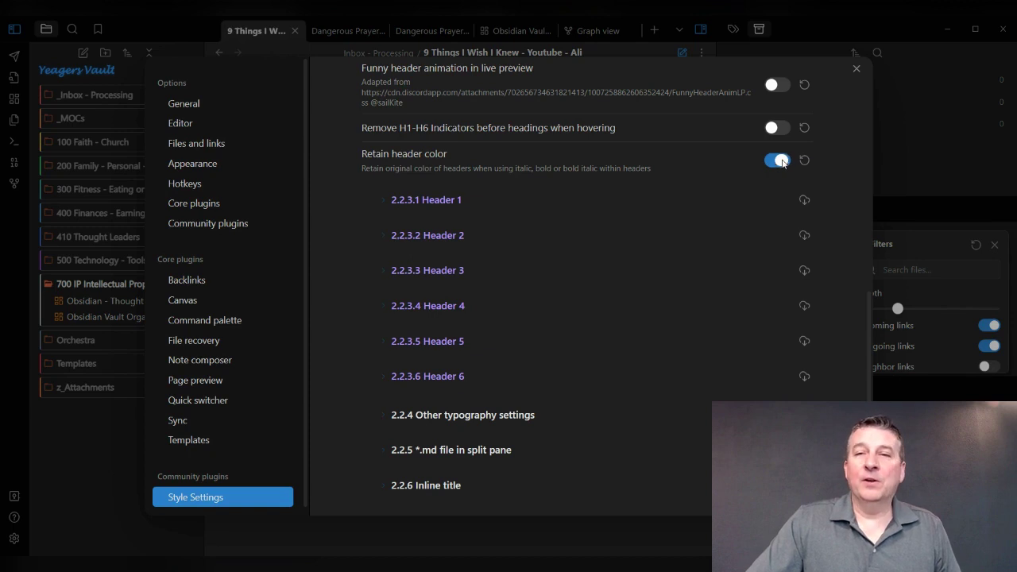